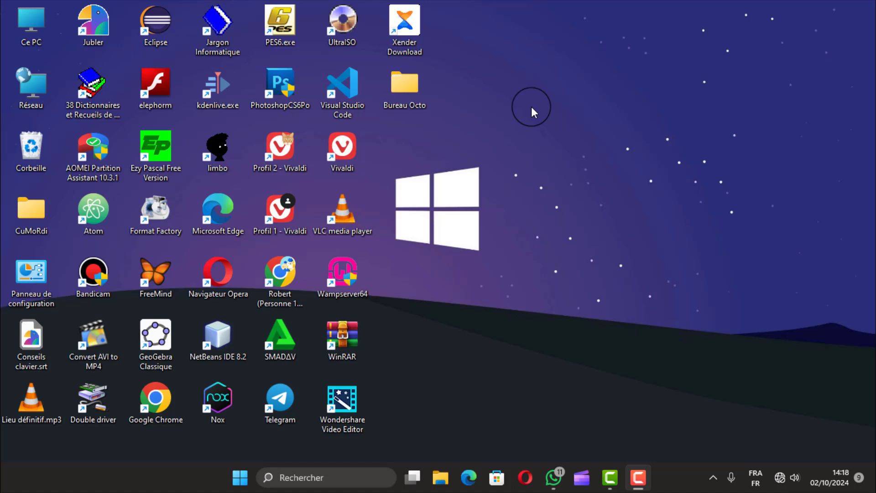
# - Move the Vivaldi shortcut to an empty area of the desktop and return it to its original place
pyautogui.moveTo(342, 146); pyautogui.dragTo(468, 189)
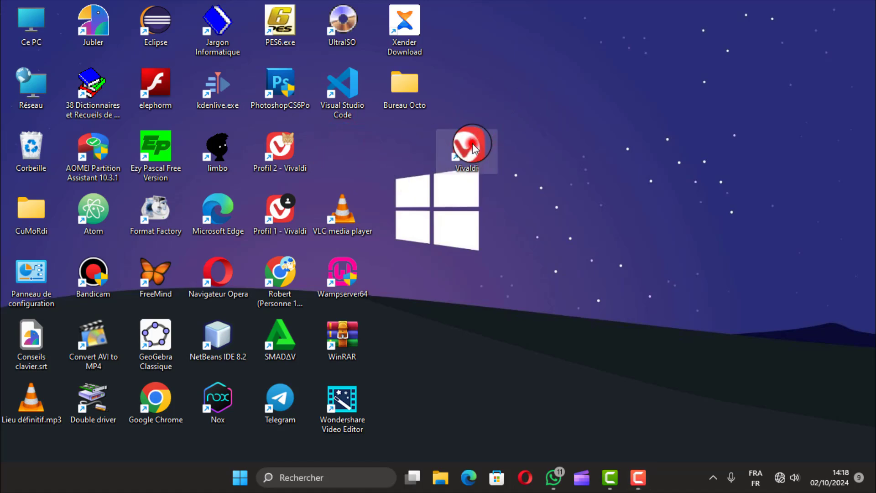
pyautogui.moveTo(466, 147); pyautogui.dragTo(347, 150)
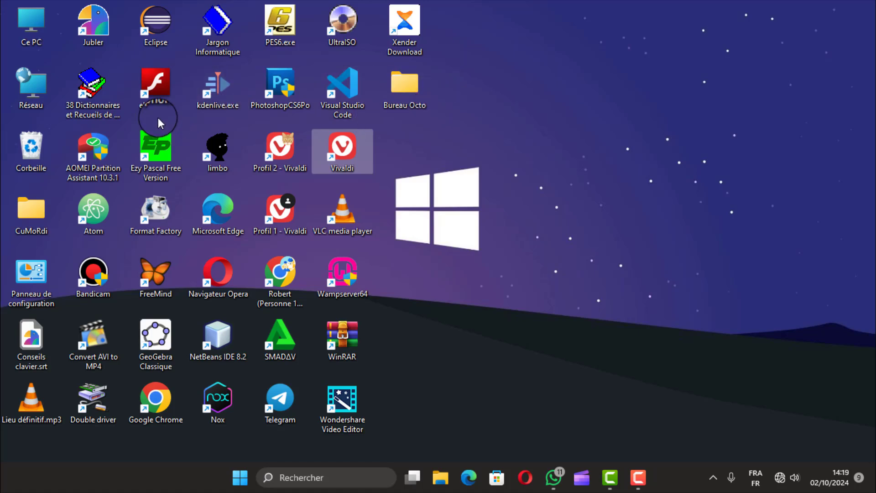
# - Delete the Bureau Octo folder from the desktop
pyautogui.click(410, 92)
pyautogui.rightClick(410, 89)
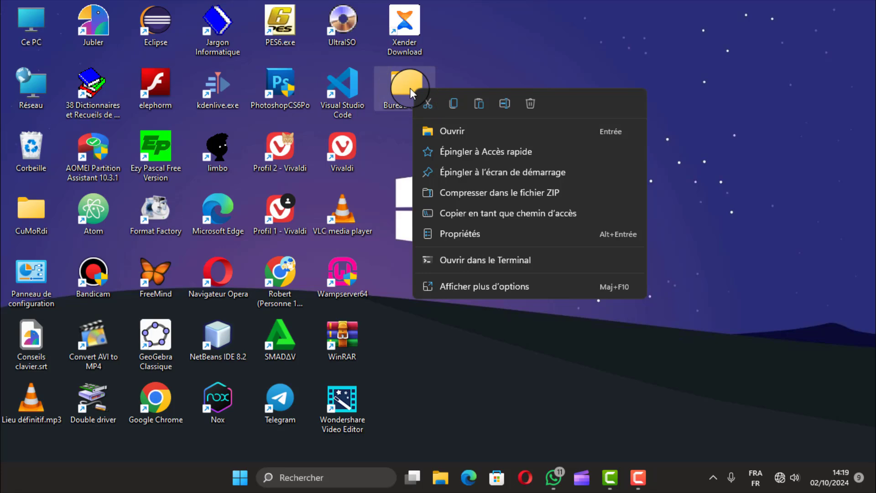
pyautogui.click(534, 108)
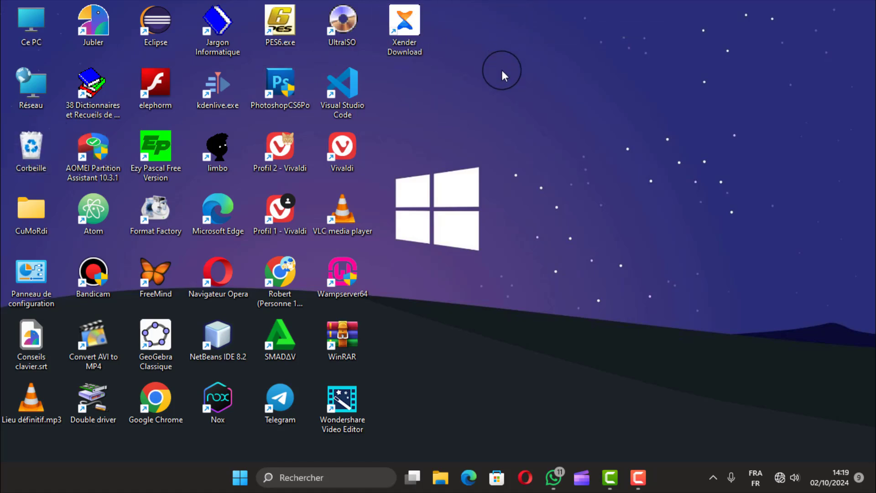
# - Restore the Bureau Octo folder from the Corbeille to the desktop and close the Corbeille window
pyautogui.click(29, 150)
pyautogui.doubleClick(27, 146)
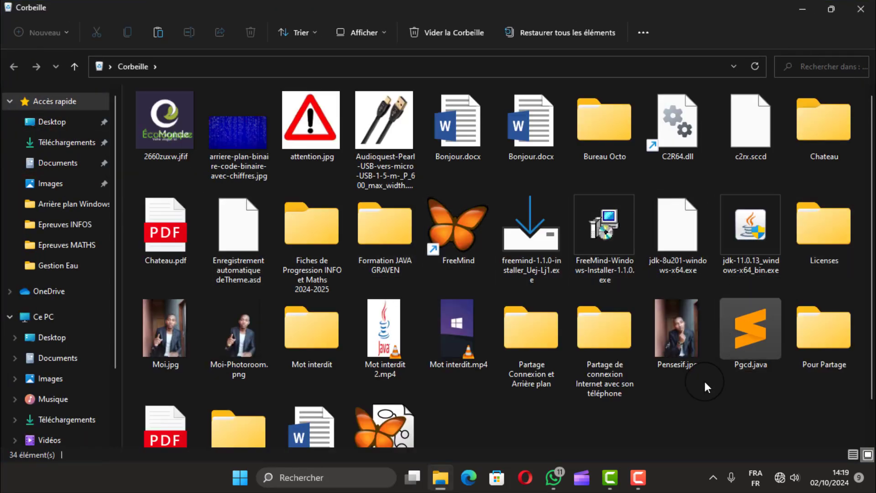
pyautogui.scroll(-1, 663, 357)
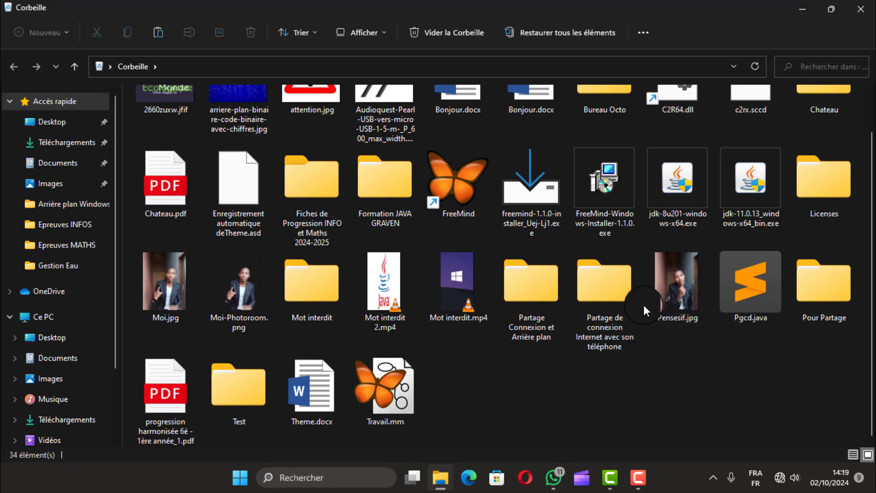
pyautogui.scroll(1, 643, 305)
pyautogui.rightClick(605, 135)
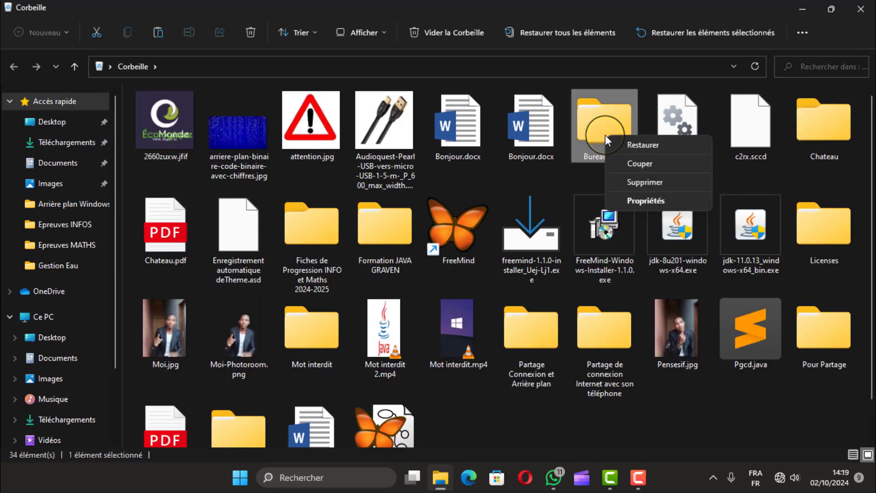
pyautogui.click(610, 143)
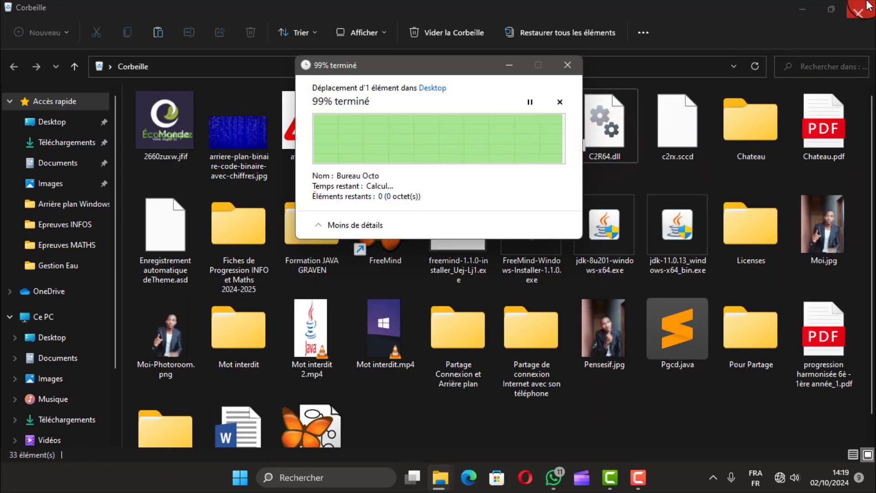
pyautogui.click(858, 13)
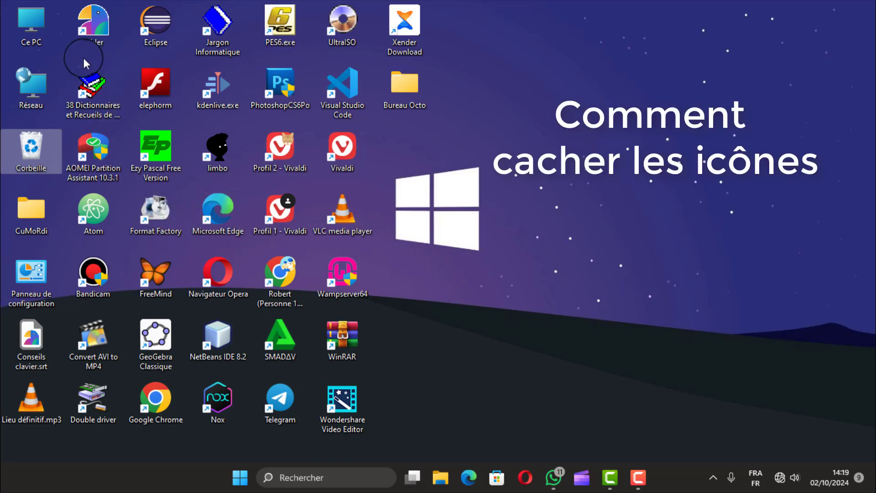
pyautogui.click(470, 158)
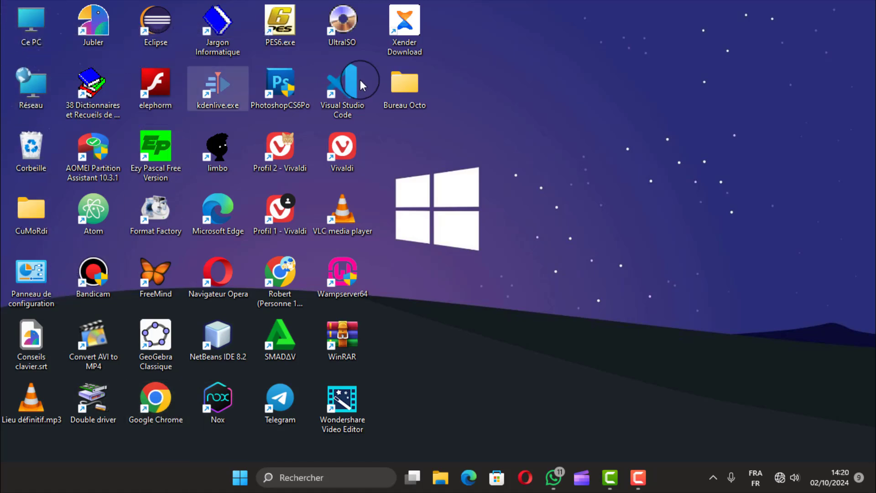
# - Open the desktop icon settings from the Thèmes page of the desktop personalization settings
pyautogui.rightClick(601, 188)
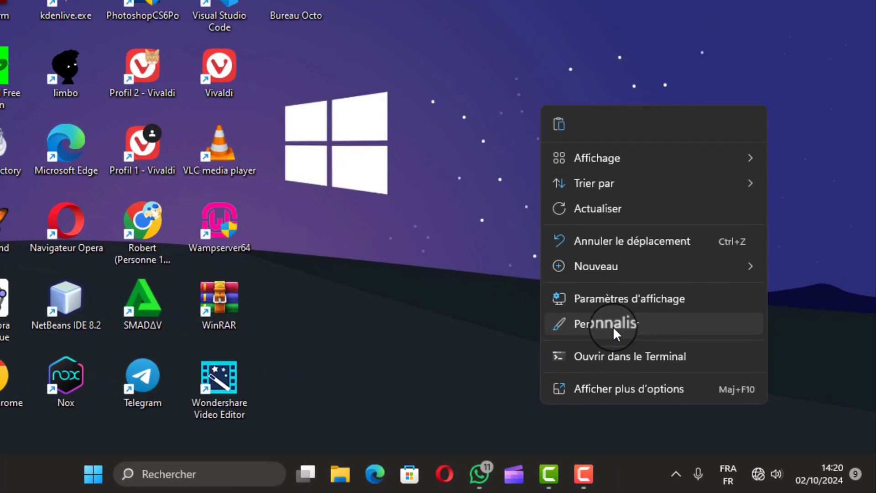
pyautogui.click(642, 345)
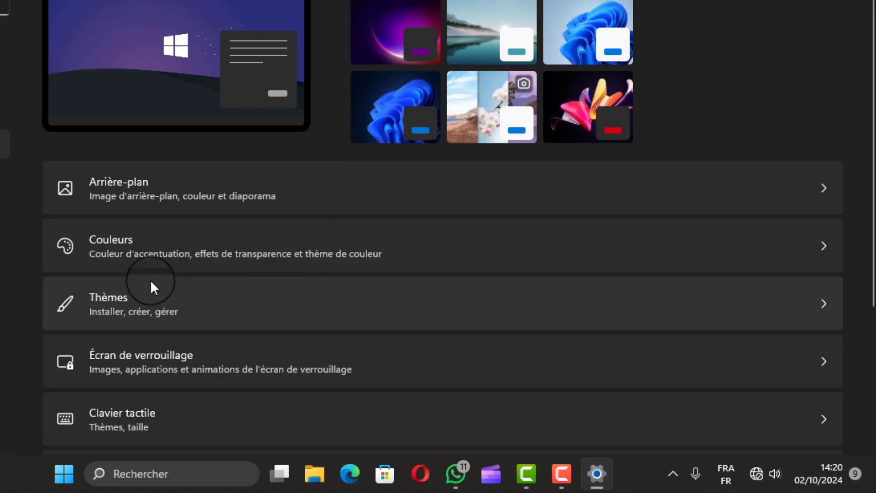
pyautogui.click(181, 315)
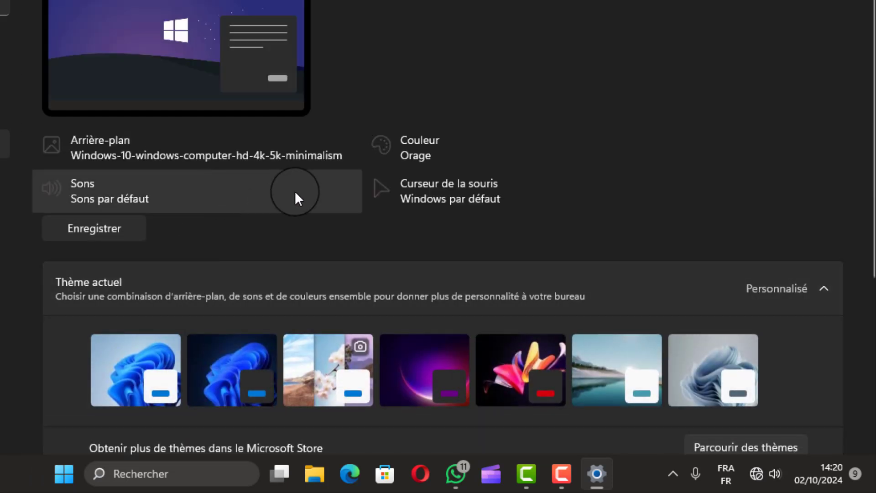
pyautogui.scroll(-5, 301, 237)
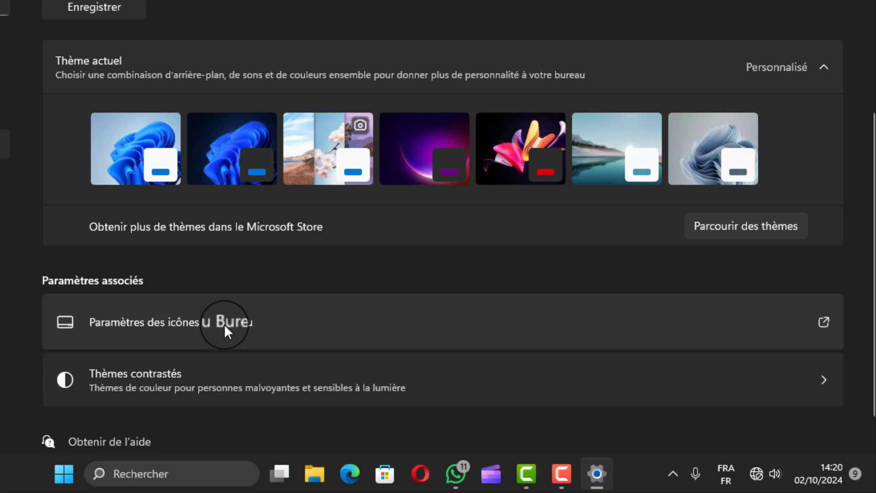
pyautogui.click(223, 324)
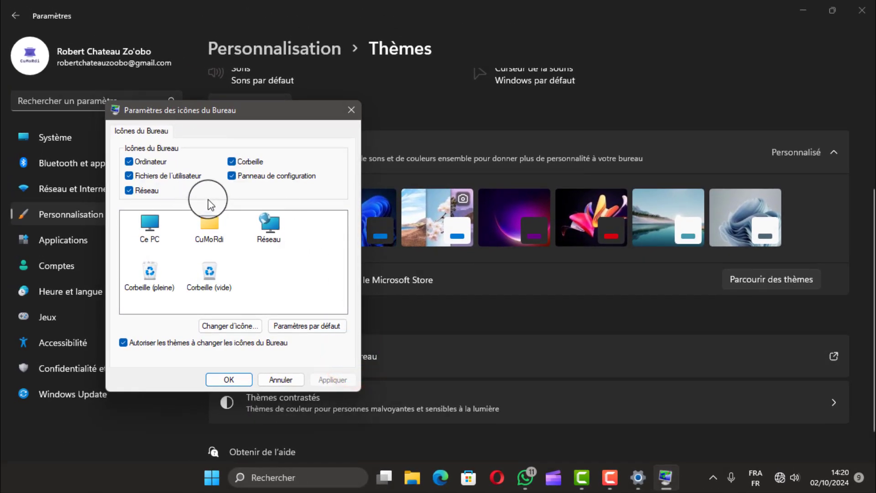
# - Minimize the Paramètres window and move the desktop icon settings dialog clear of the desktop icons
pyautogui.moveTo(232, 112); pyautogui.dragTo(296, 83)
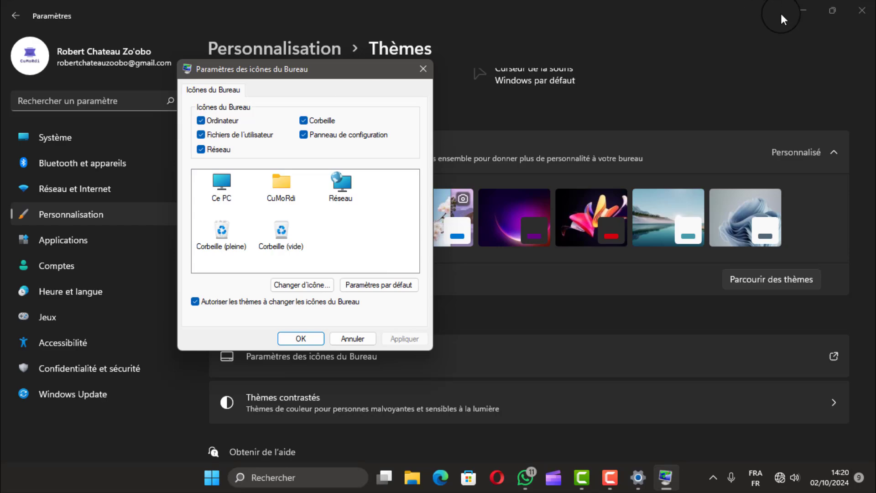
pyautogui.click(802, 10)
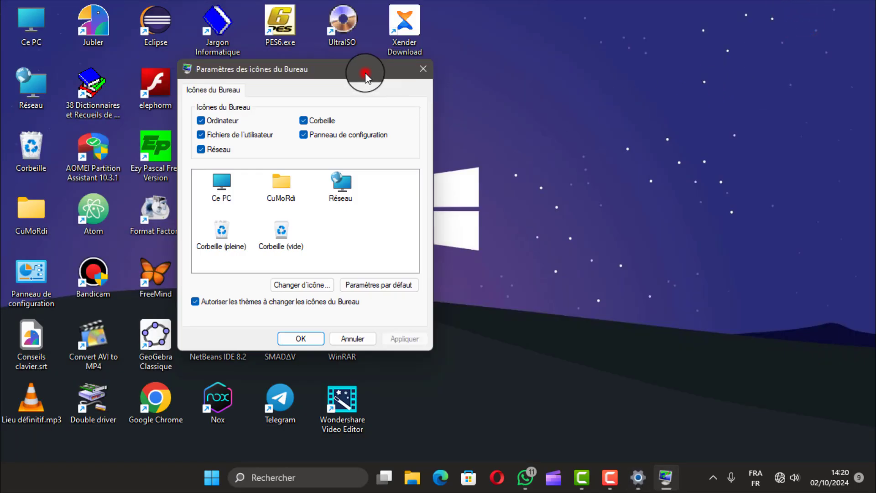
pyautogui.moveTo(366, 76); pyautogui.dragTo(633, 39)
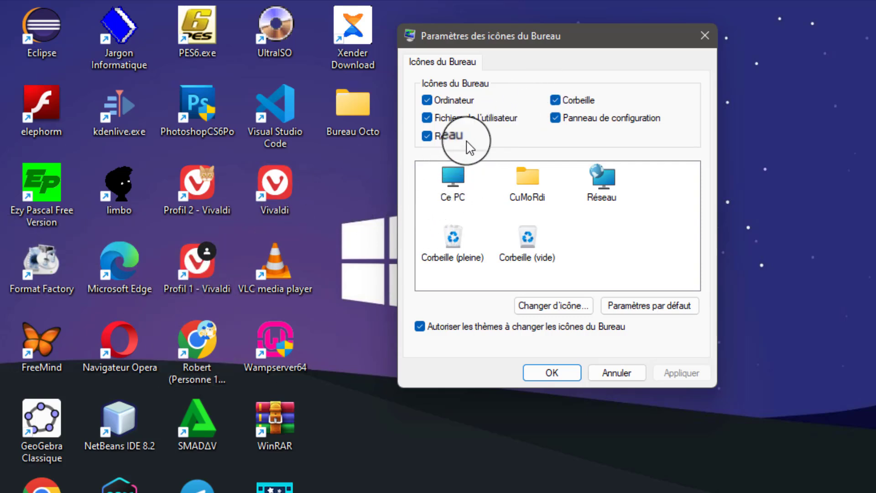
# - Hide the Panneau de configuration, Corbeille and Fichiers de l'utilisateur desktop icons, then apply and accept the settings
pyautogui.click(555, 118)
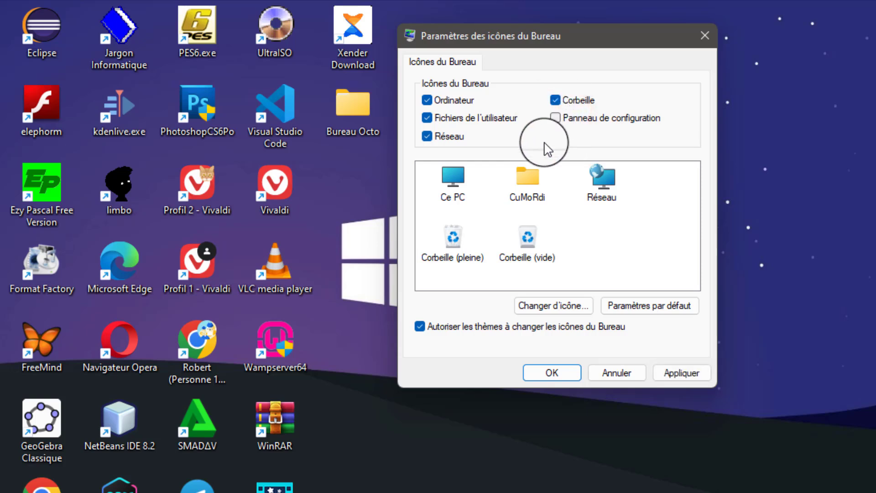
pyautogui.click(556, 101)
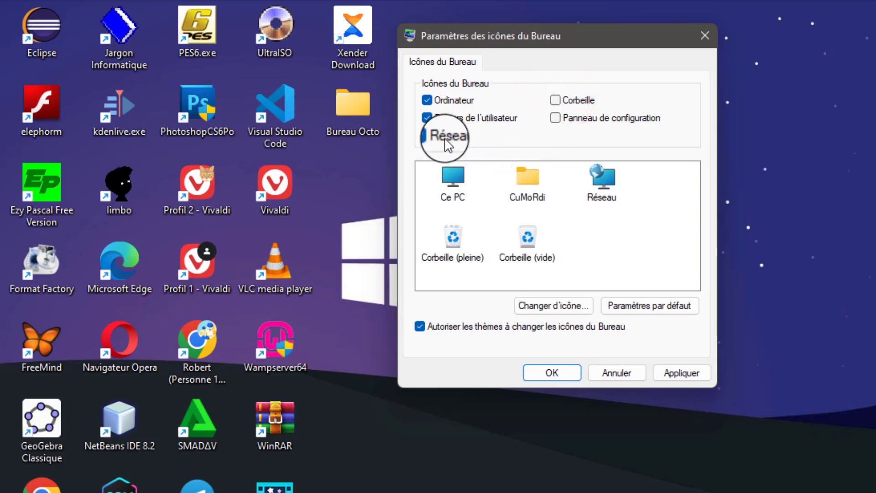
pyautogui.click(427, 120)
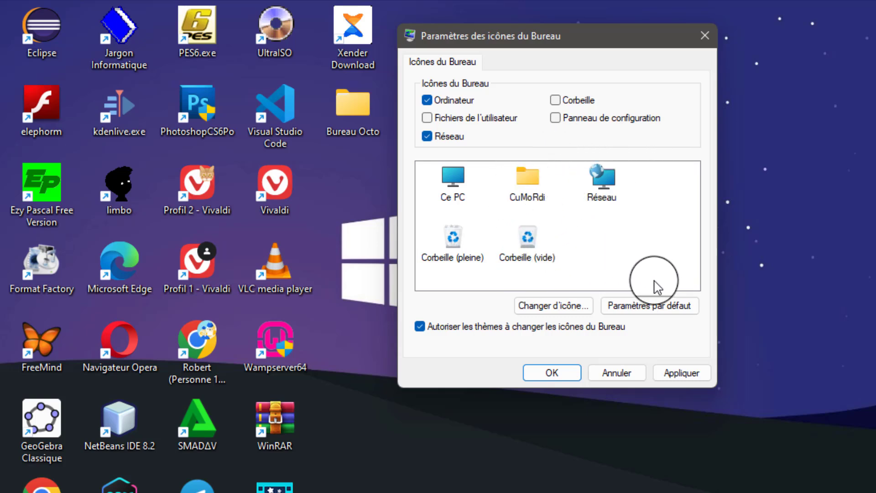
pyautogui.click(682, 374)
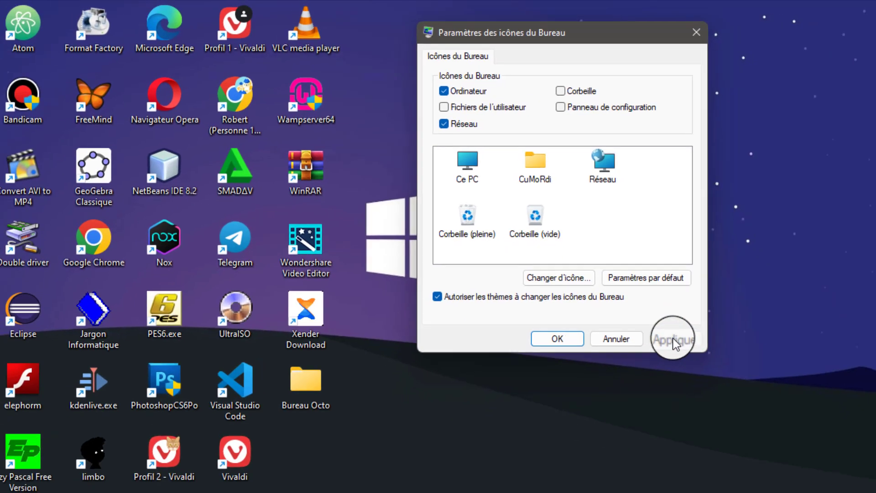
pyautogui.click(571, 342)
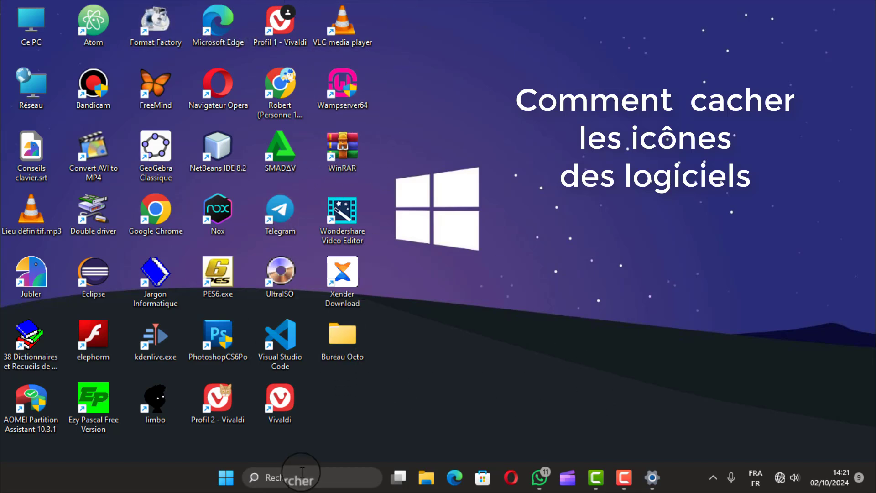
# - Delete the Format Factory shortcut from the desktop
pyautogui.rightClick(150, 30)
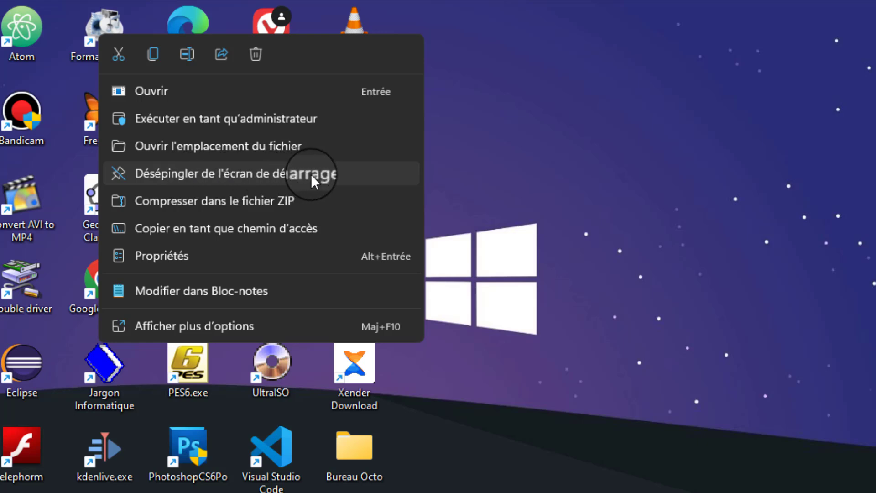
pyautogui.click(511, 126)
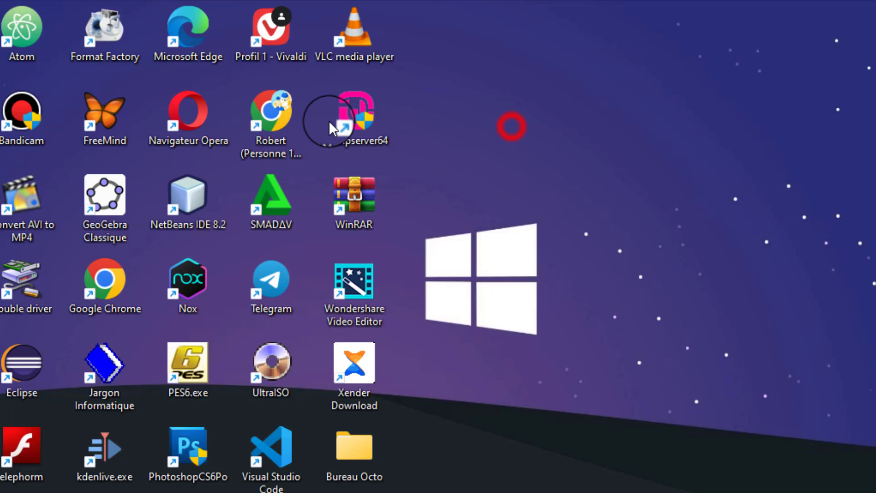
pyautogui.rightClick(99, 23)
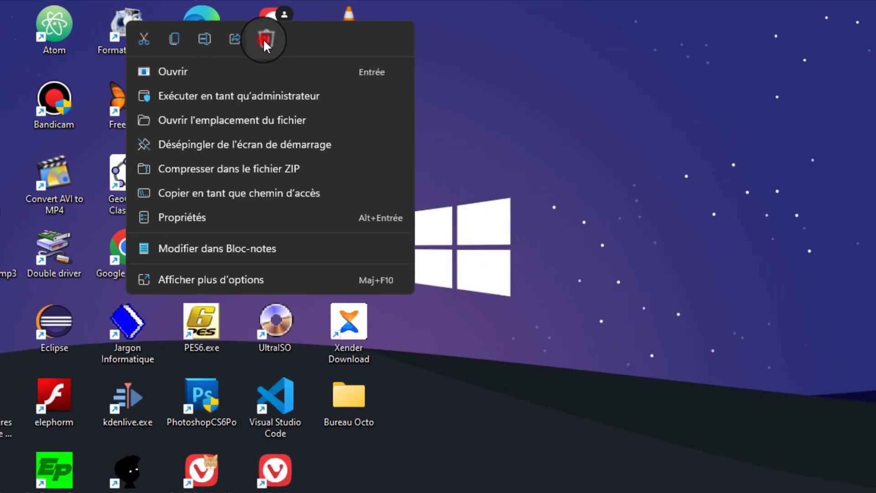
pyautogui.click(263, 40)
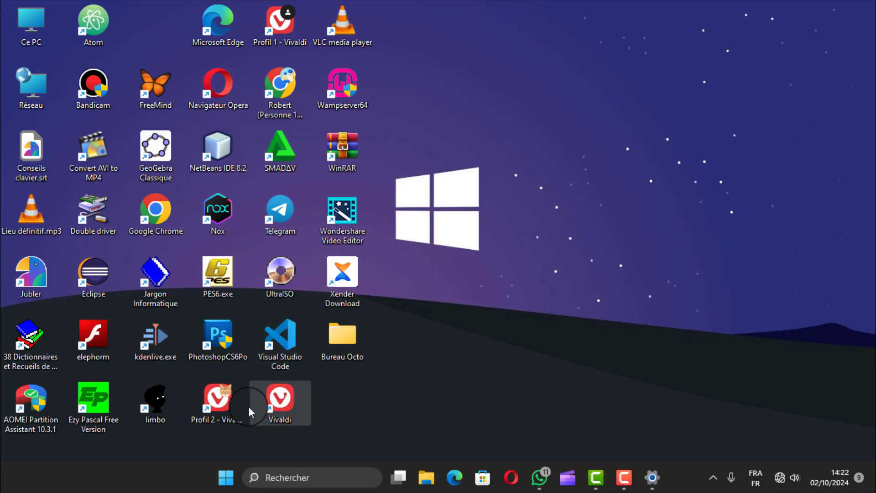
# - Look through the pages of pinned applications in the Start menu, including the FormatFactory entry, and close it
pyautogui.click(226, 478)
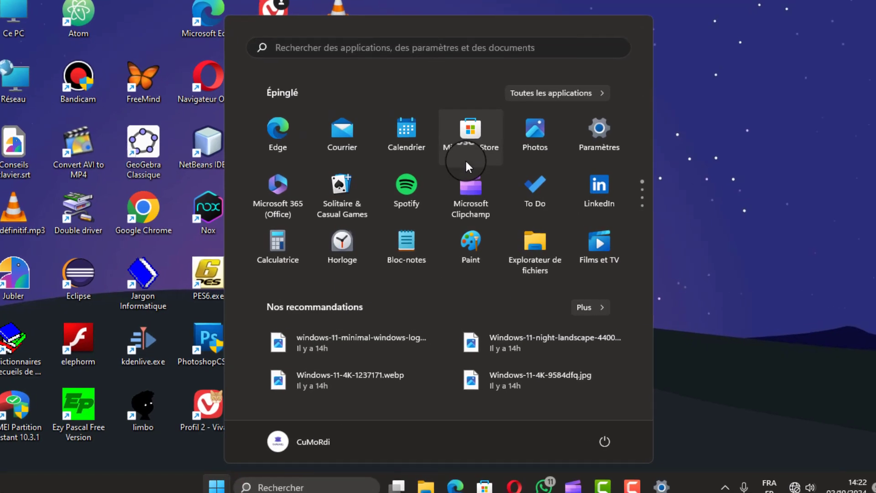
pyautogui.scroll(-2, 457, 178)
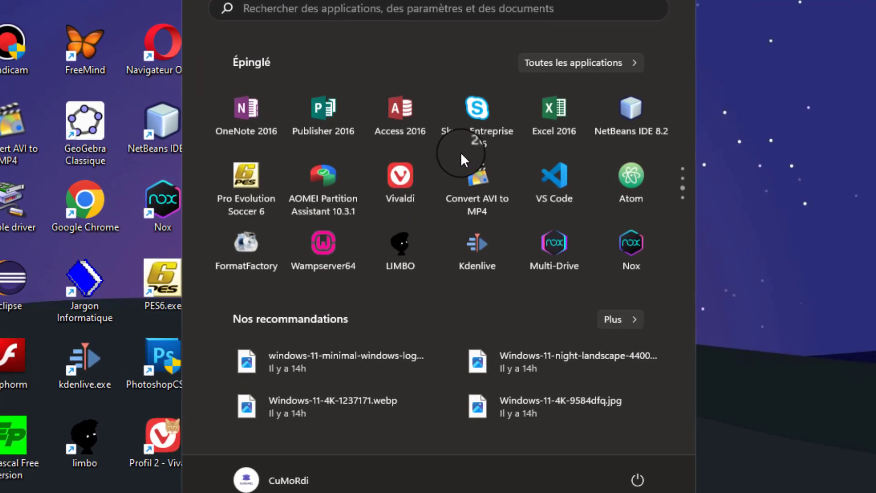
pyautogui.scroll(-1, 461, 152)
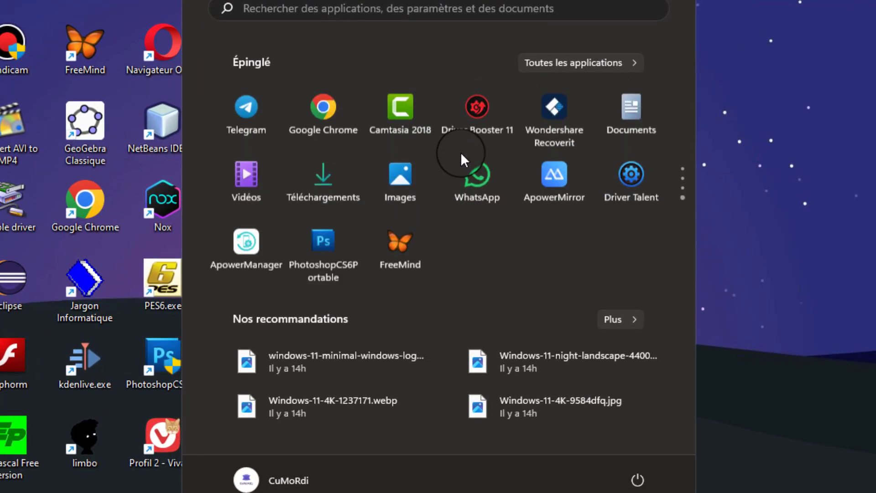
pyautogui.scroll(1, 461, 155)
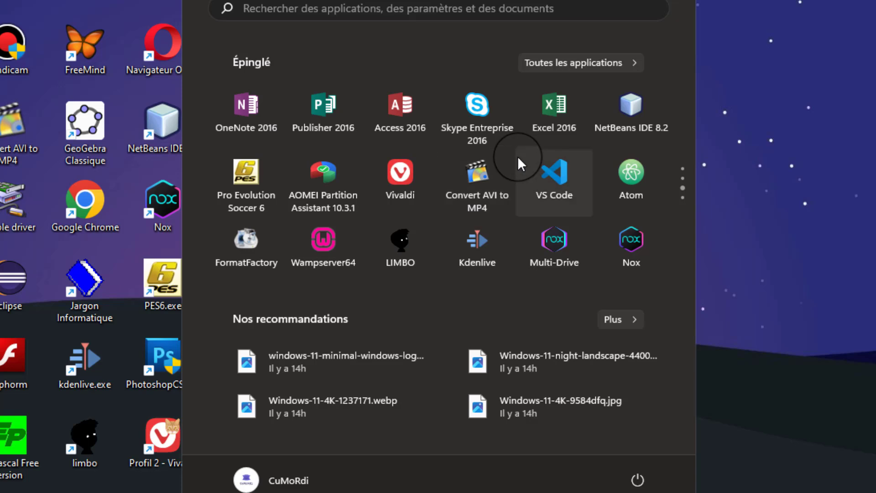
pyautogui.scroll(-1, 506, 182)
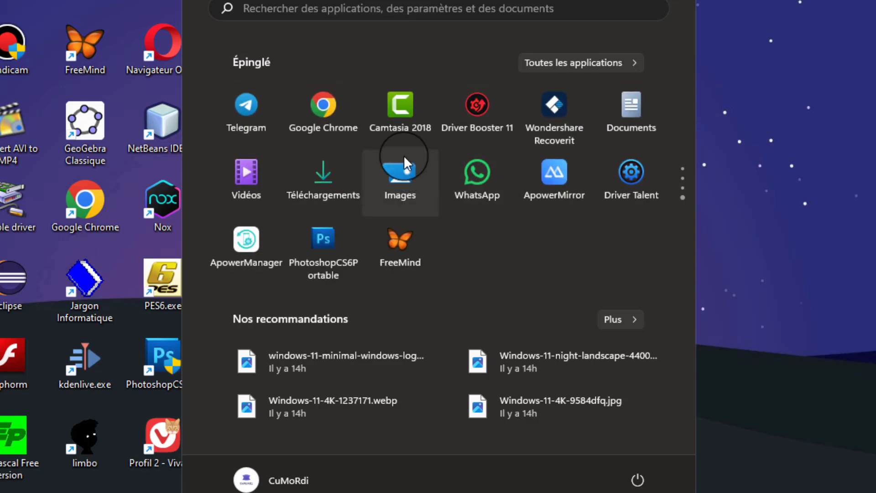
pyautogui.scroll(1, 403, 158)
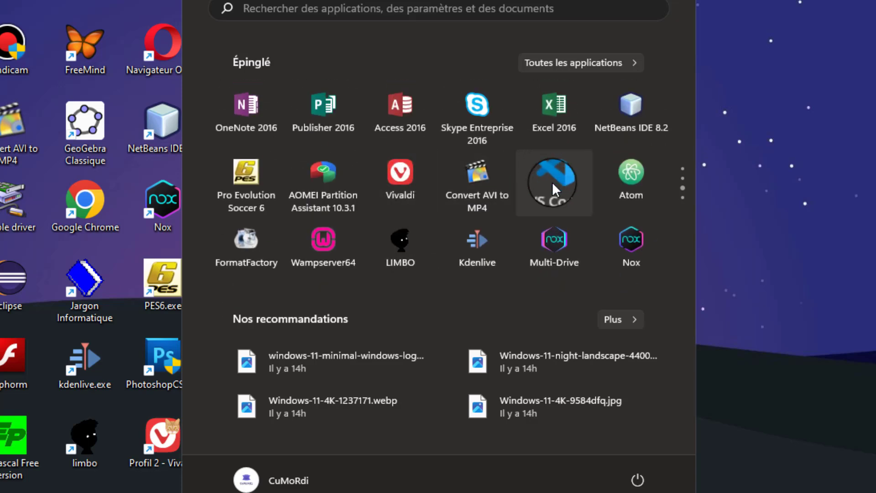
pyautogui.moveTo(553, 182); pyautogui.dragTo(475, 185)
pyautogui.click(473, 185)
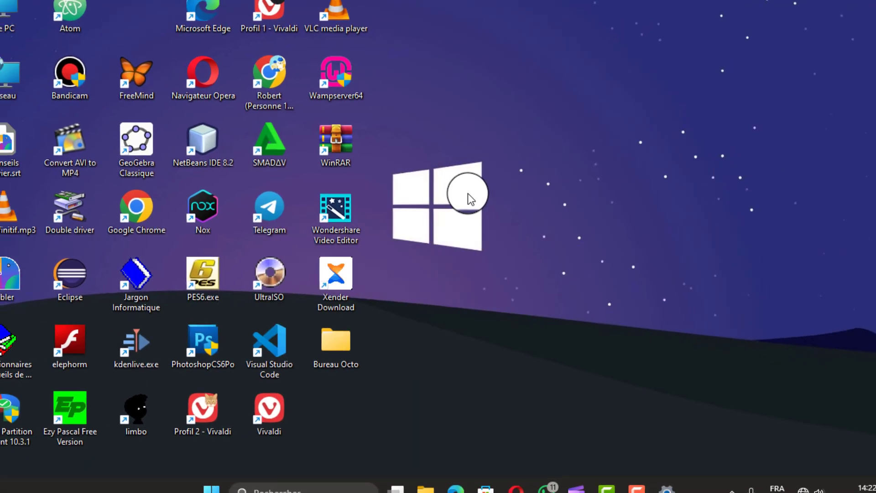
pyautogui.click(280, 25)
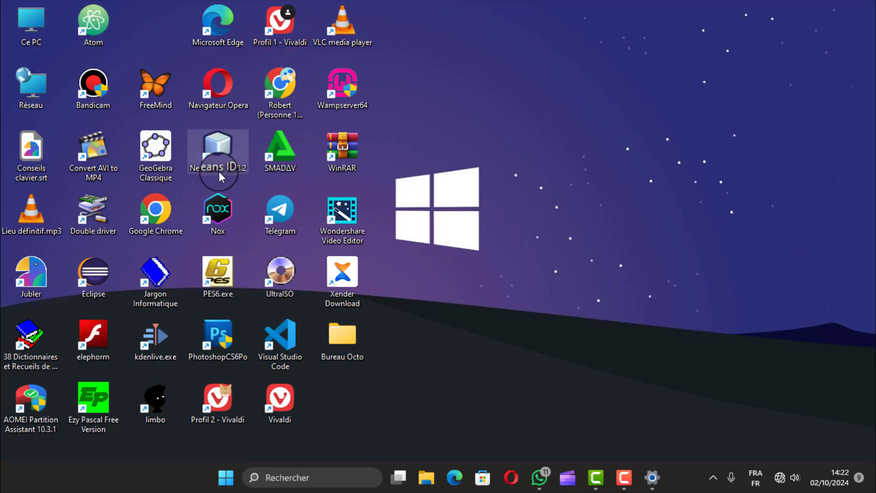
pyautogui.click(226, 477)
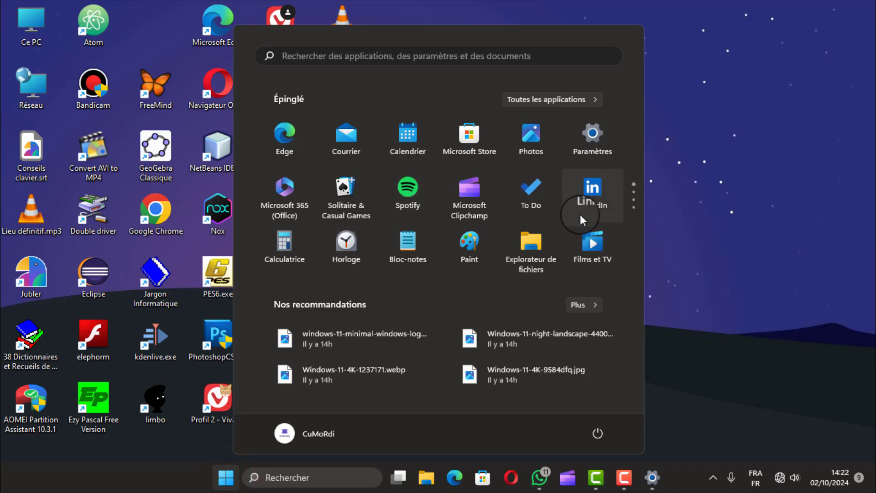
pyautogui.click(691, 60)
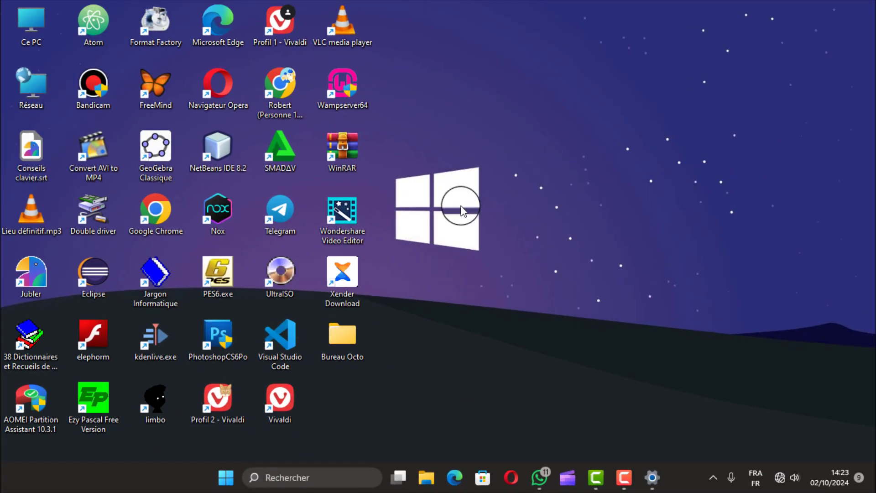
# - Open the Bureau Octo desktop folder to examine its files and subfolders, then close it and clear the selection
pyautogui.click(350, 338)
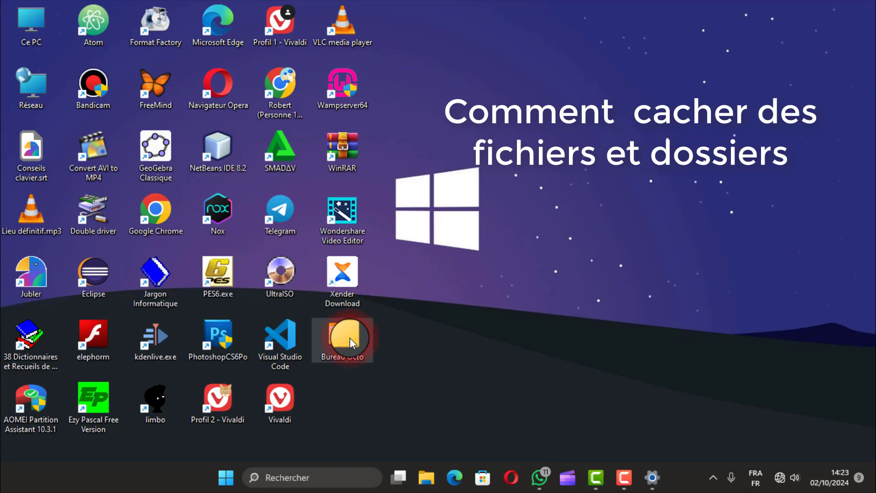
pyautogui.doubleClick(349, 338)
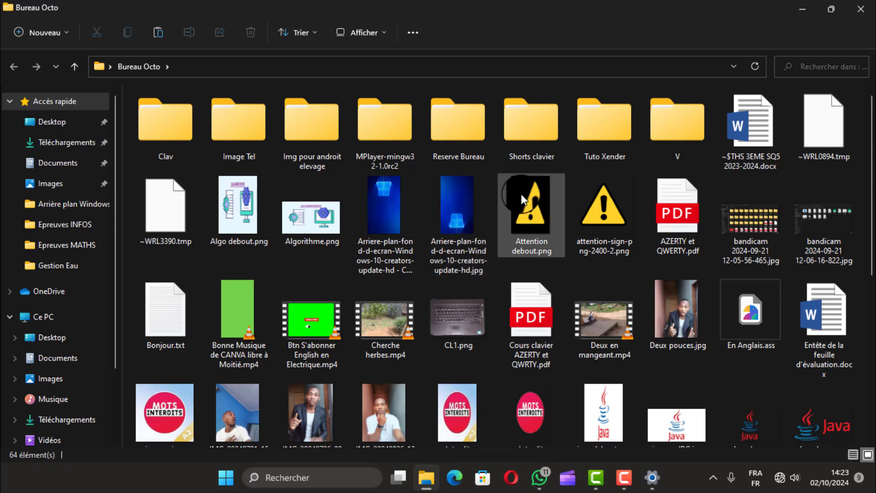
pyautogui.click(855, 10)
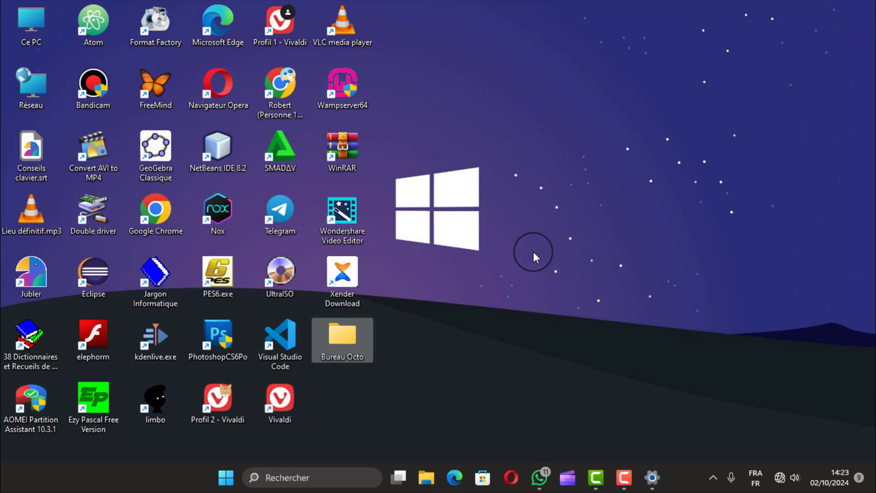
pyautogui.click(537, 238)
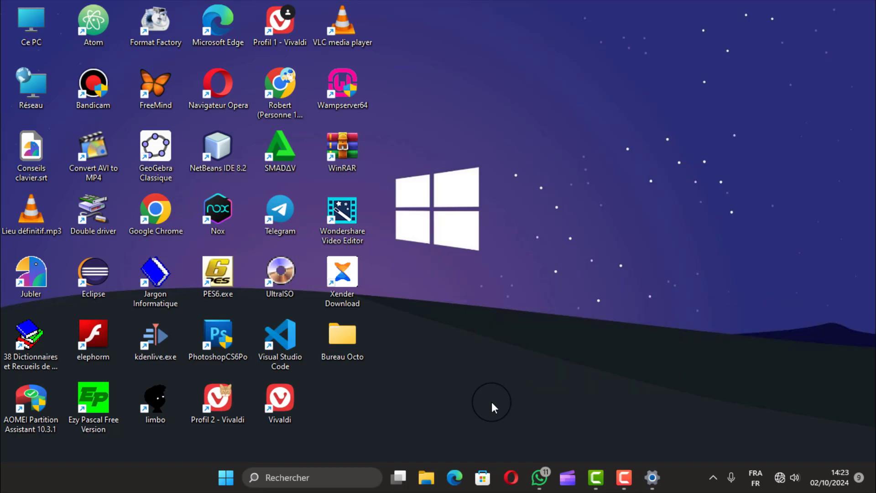
# - Select all desktop items except Ce PC and Réseau and open their combined properties
pyautogui.hotkey('ctrl', 'a')
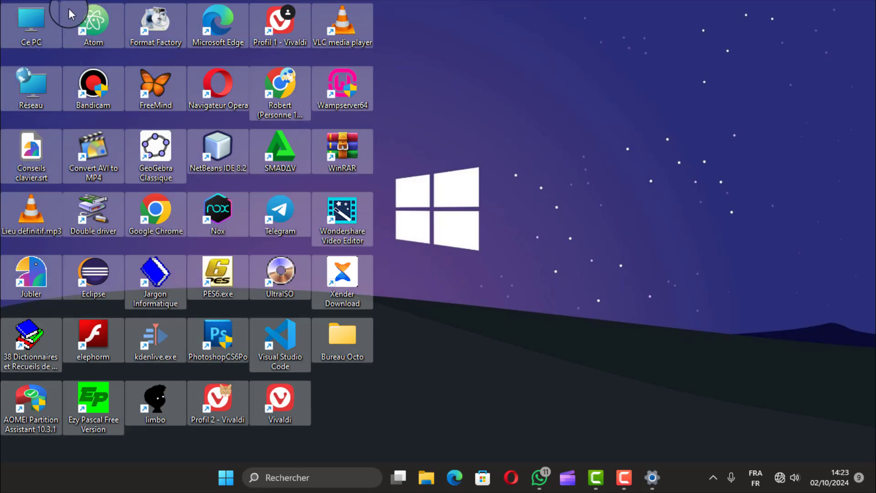
pyautogui.keyDown('ctrl'); pyautogui.click(38, 89); pyautogui.keyUp('ctrl')
pyautogui.keyDown('ctrl'); pyautogui.click(35, 26); pyautogui.keyUp('ctrl')
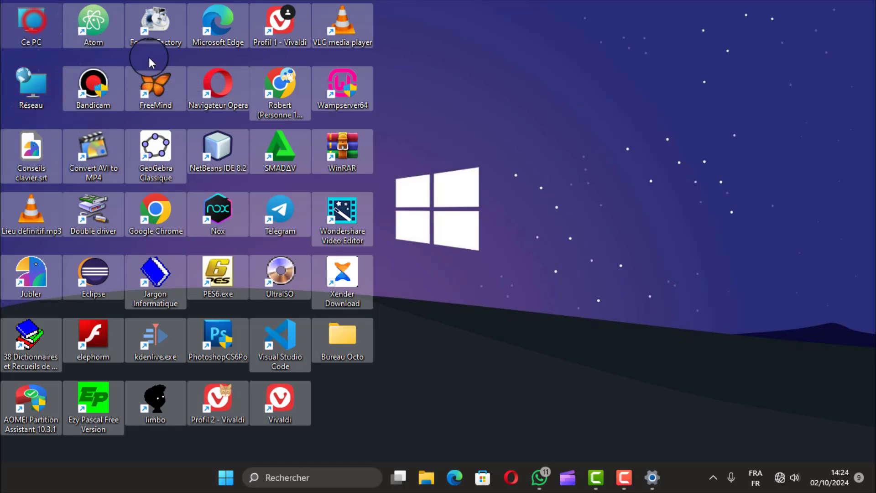
pyautogui.keyDown('ctrl'); pyautogui.click(148, 36); pyautogui.keyUp('ctrl')
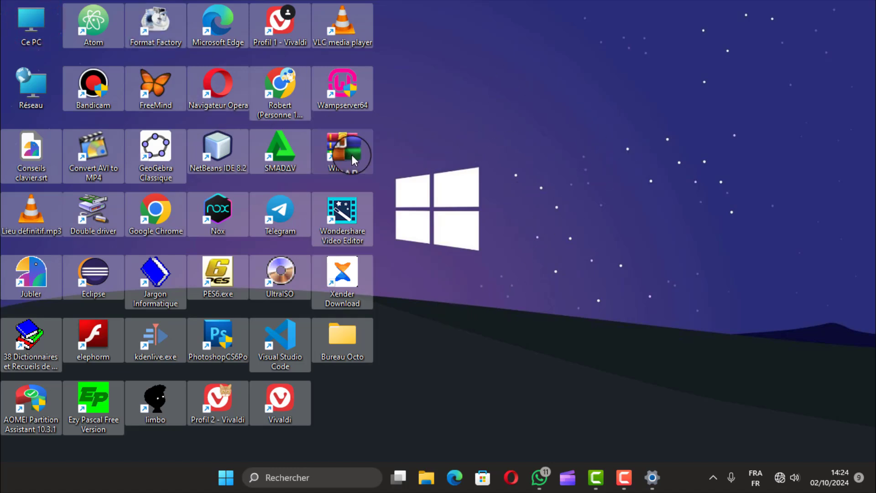
pyautogui.rightClick(283, 147)
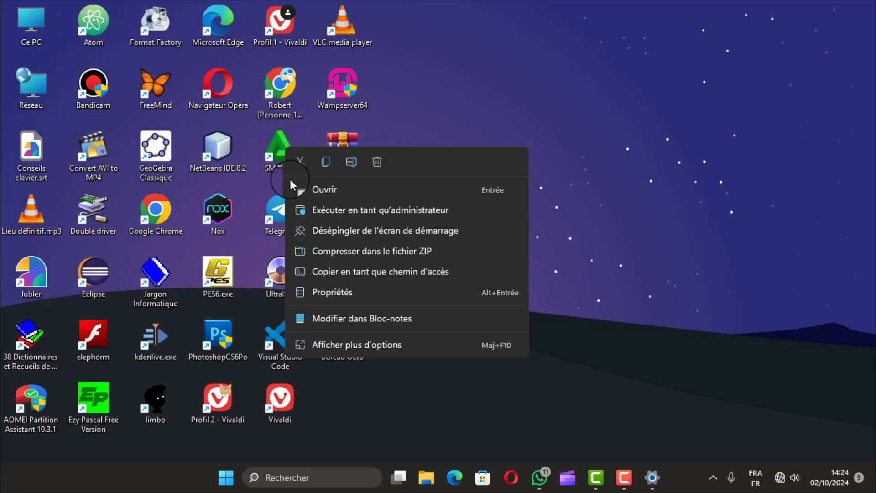
pyautogui.click(356, 346)
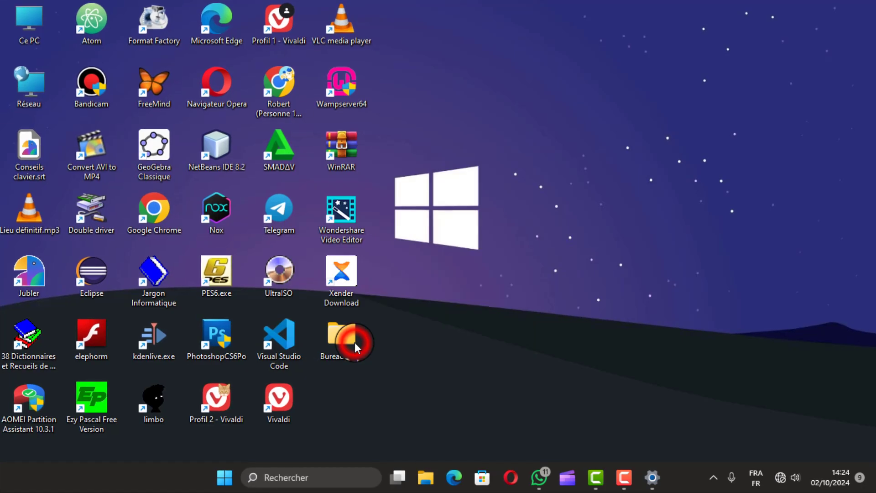
pyautogui.moveTo(405, 354)
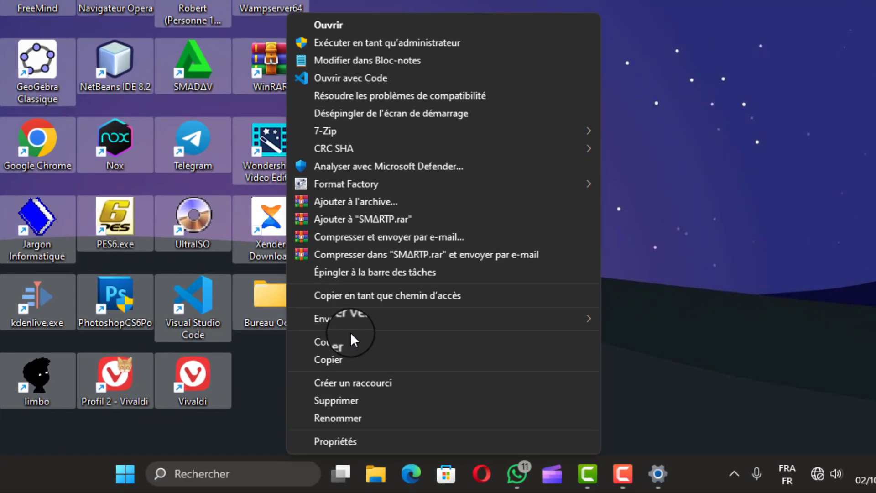
pyautogui.click(355, 441)
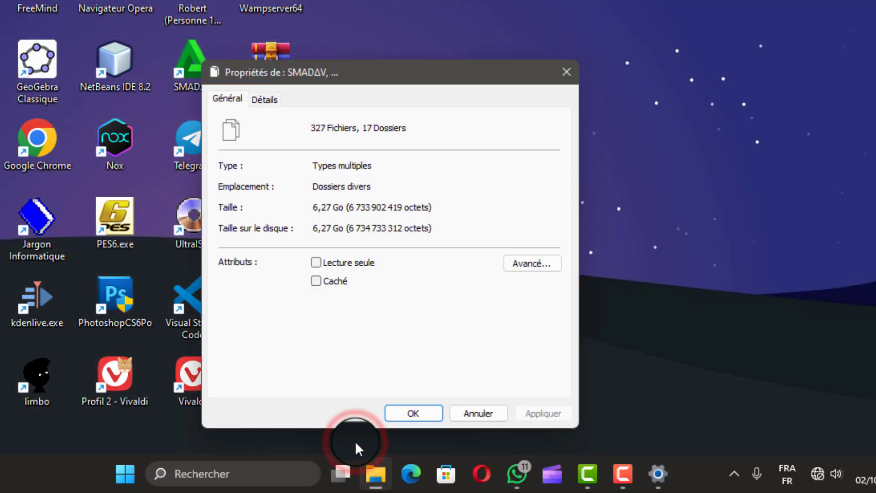
# - Set the Caché attribute for the selected items, their subfolders and files, authorizing the change with administrator rights and accepting the properties
pyautogui.click(316, 283)
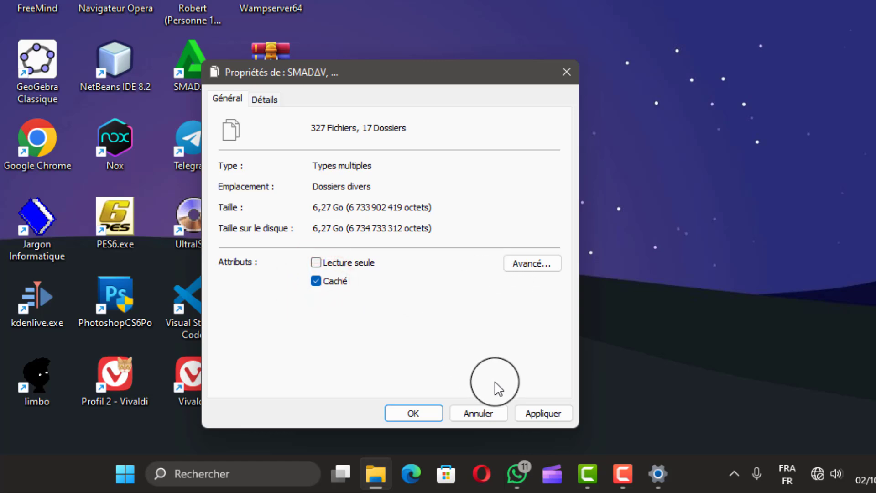
pyautogui.click(539, 413)
pyautogui.click(538, 413)
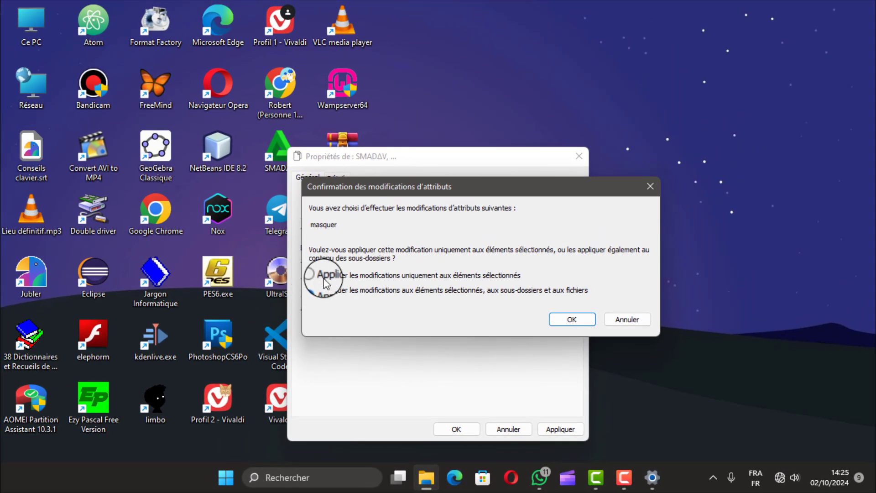
pyautogui.click(572, 321)
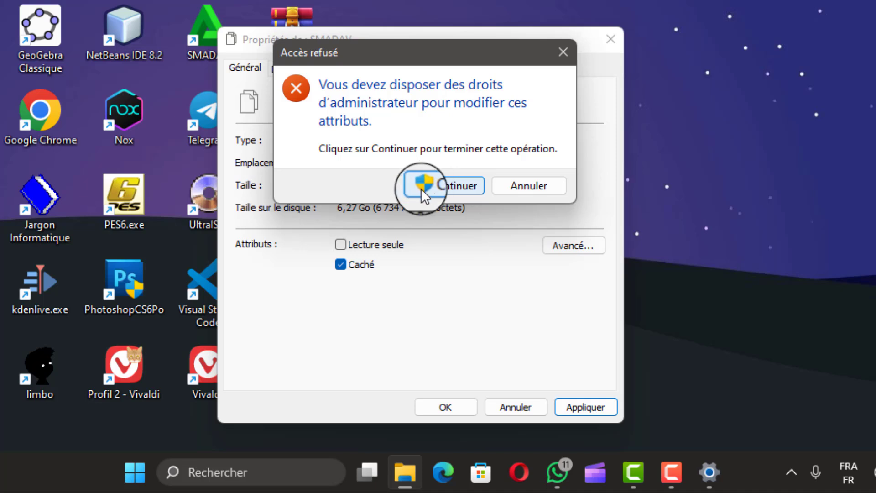
pyautogui.click(434, 188)
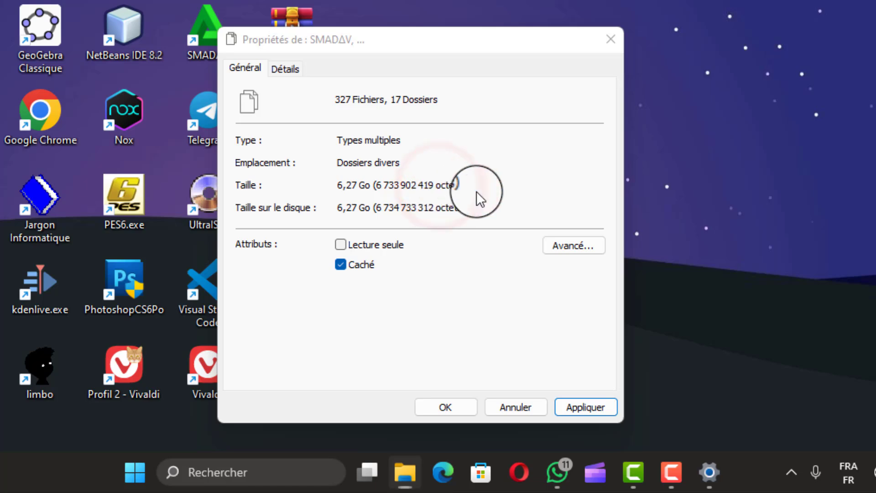
pyautogui.click(451, 410)
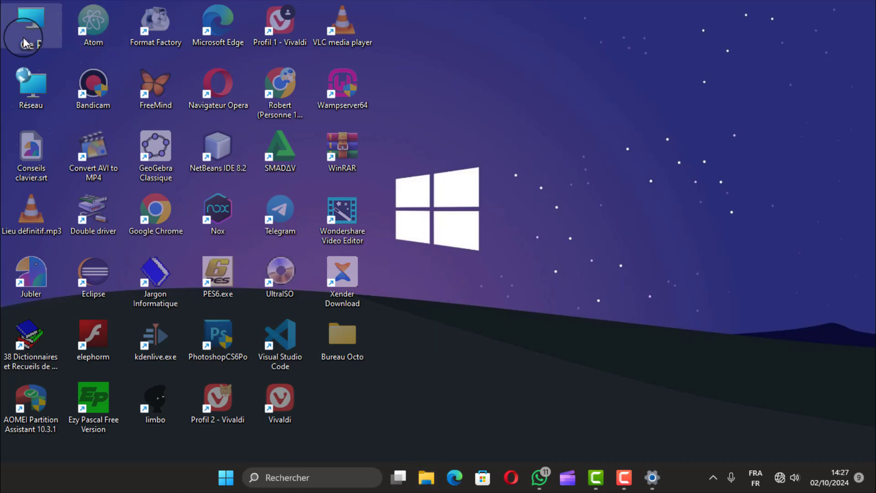
# - Open the folder options from Ce PC, show the Affichage settings and move the dialog clear of the navigation pane
pyautogui.doubleClick(28, 27)
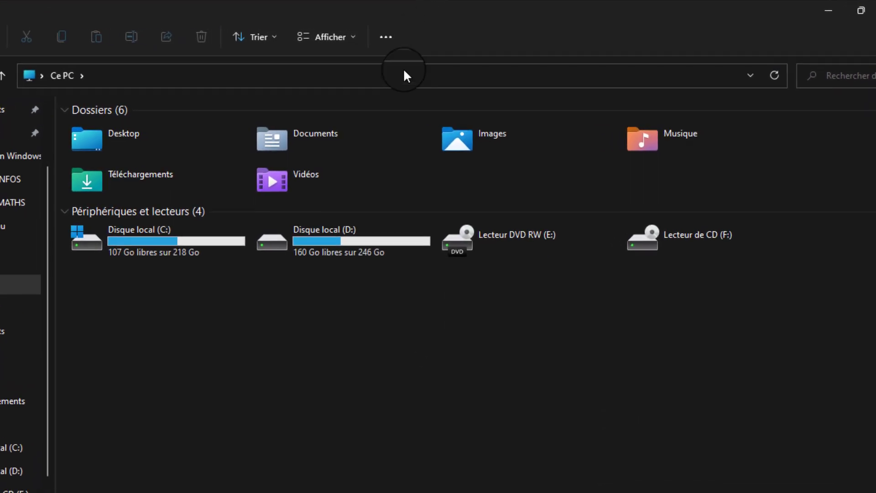
pyautogui.click(385, 37)
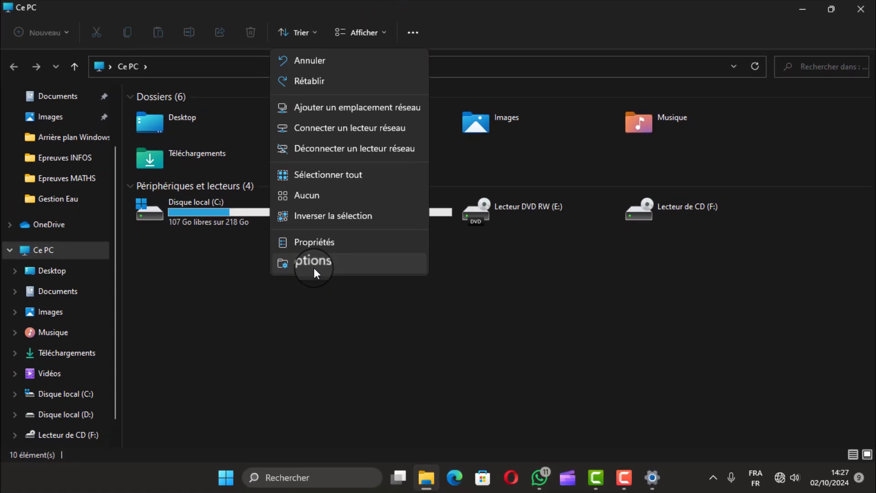
pyautogui.click(313, 269)
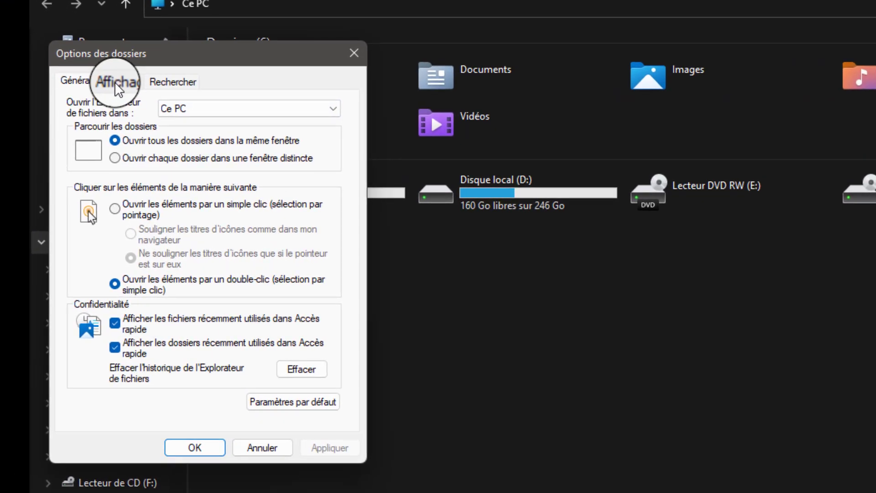
pyautogui.click(114, 81)
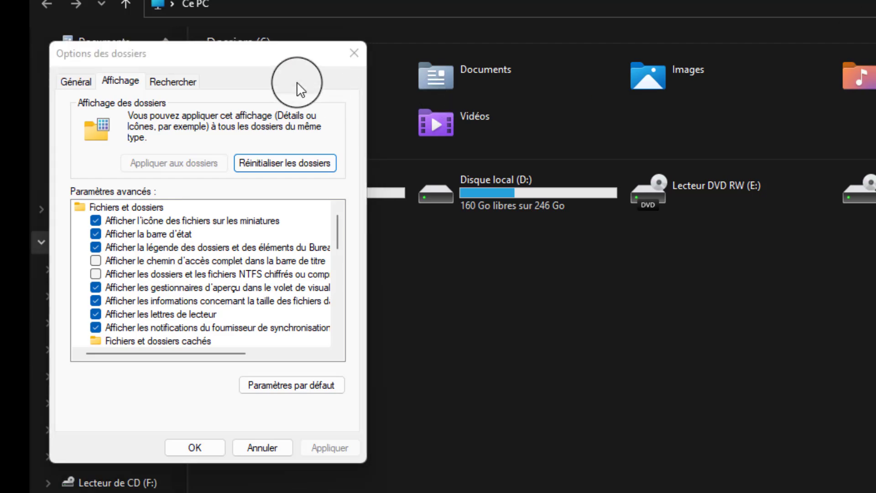
pyautogui.moveTo(247, 55); pyautogui.dragTo(475, 42)
pyautogui.moveTo(604, 13); pyautogui.dragTo(641, 4)
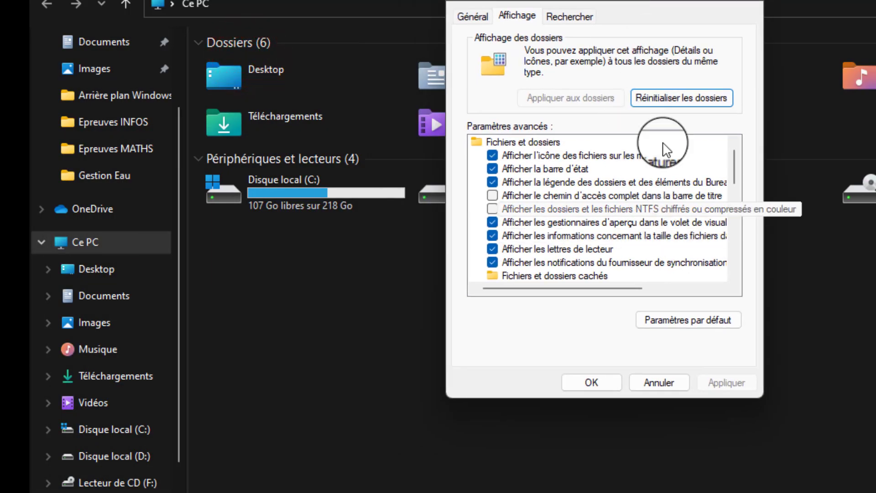
pyautogui.click(520, 11)
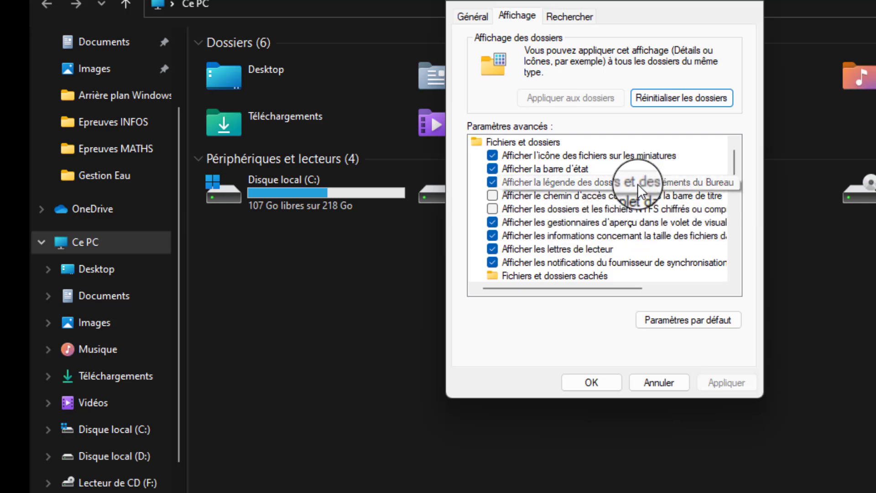
# - Set hidden items to "Ne pas afficher les fichiers, dossiers ou lecteurs cachés", apply and accept the options, and minimize the Ce PC window
pyautogui.scroll(-1, 638, 185)
pyautogui.scroll(-1, 637, 185)
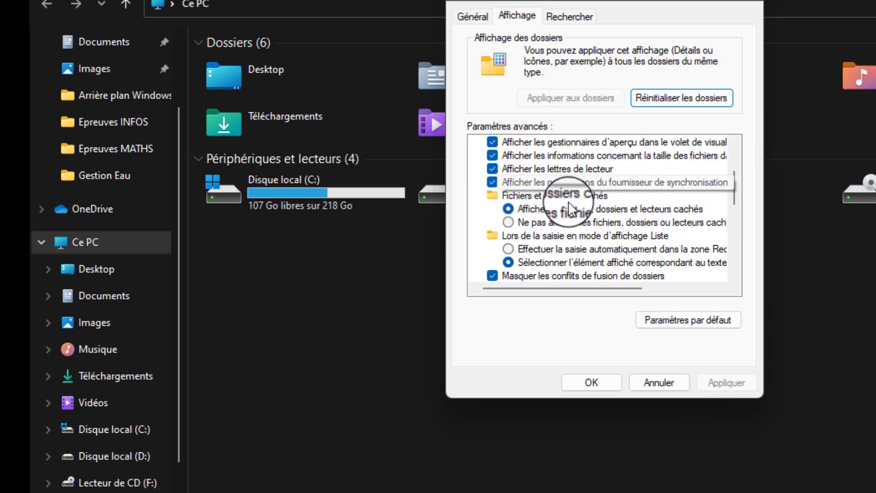
pyautogui.click(511, 223)
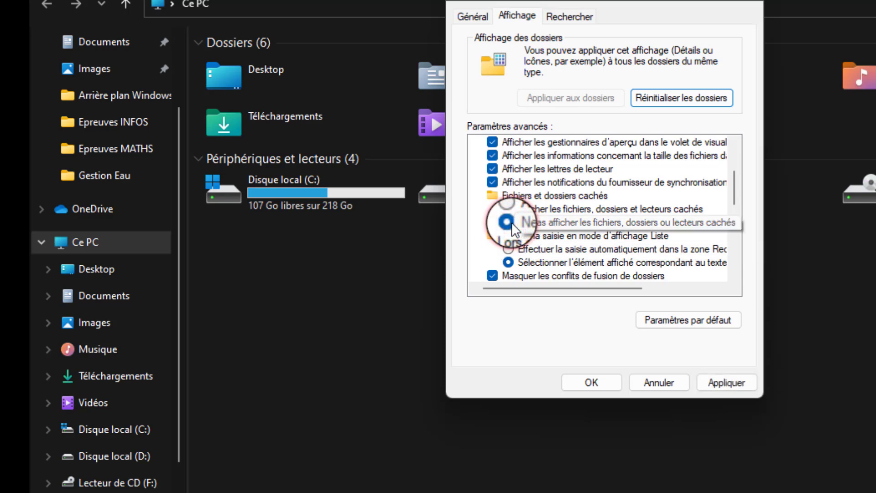
pyautogui.click(730, 383)
pyautogui.click(591, 383)
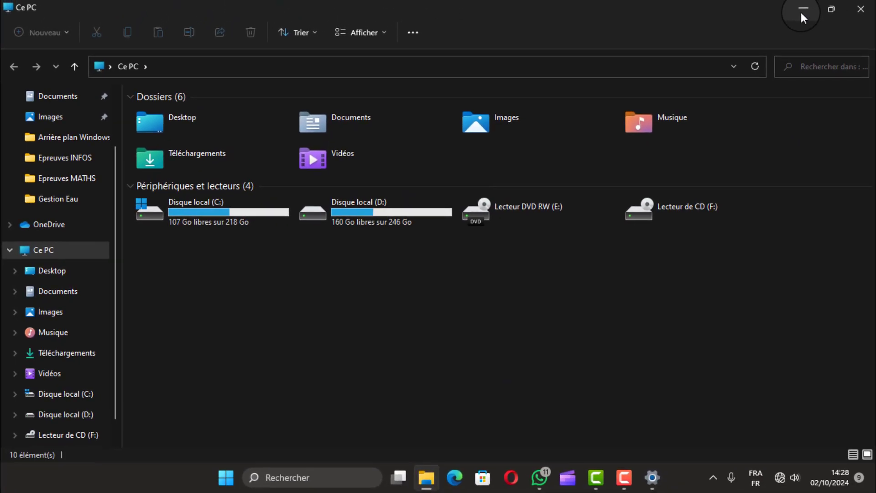
pyautogui.click(801, 13)
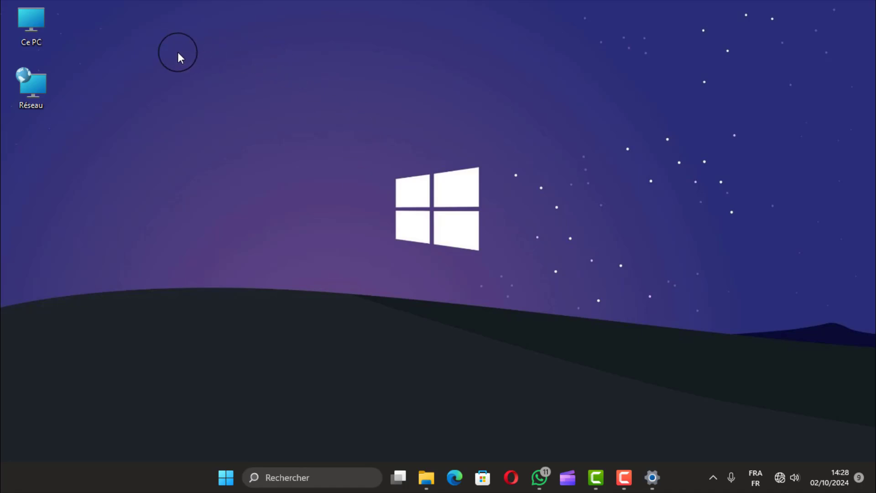
# - Open Ce PC from the desktop, bring up its folder options and show the Affichage settings
pyautogui.doubleClick(51, 27)
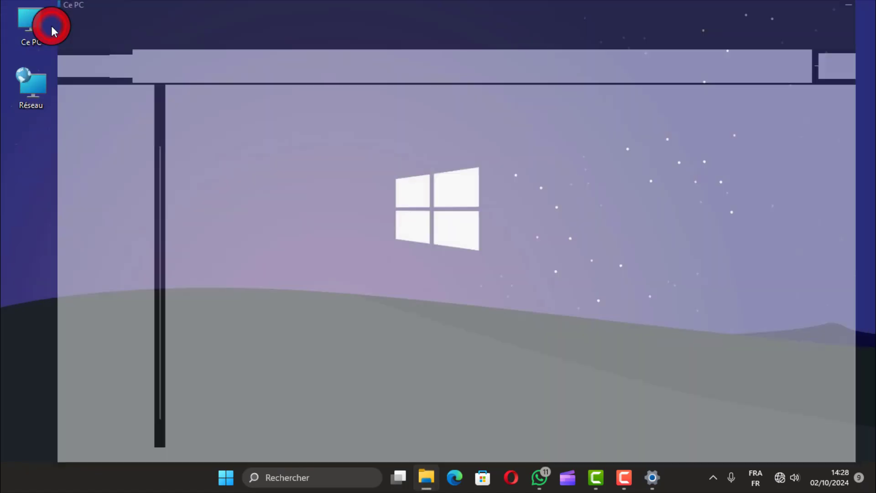
pyautogui.click(674, 10)
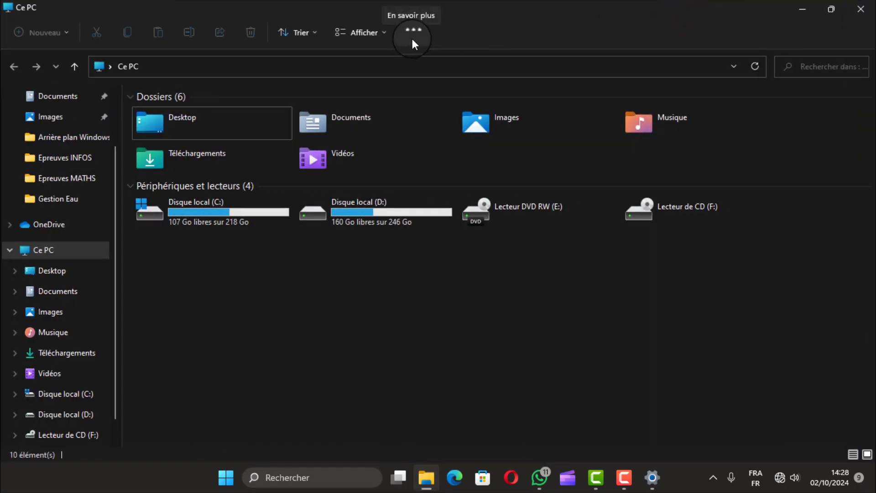
pyautogui.click(412, 34)
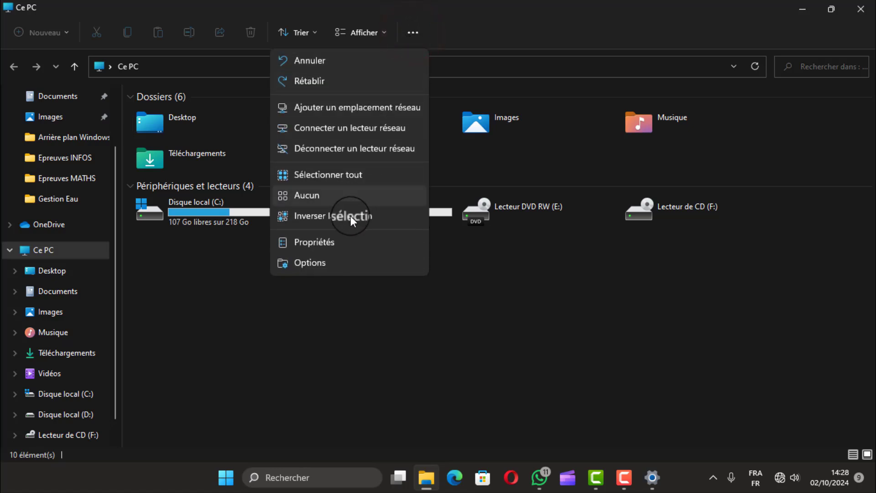
pyautogui.click(328, 265)
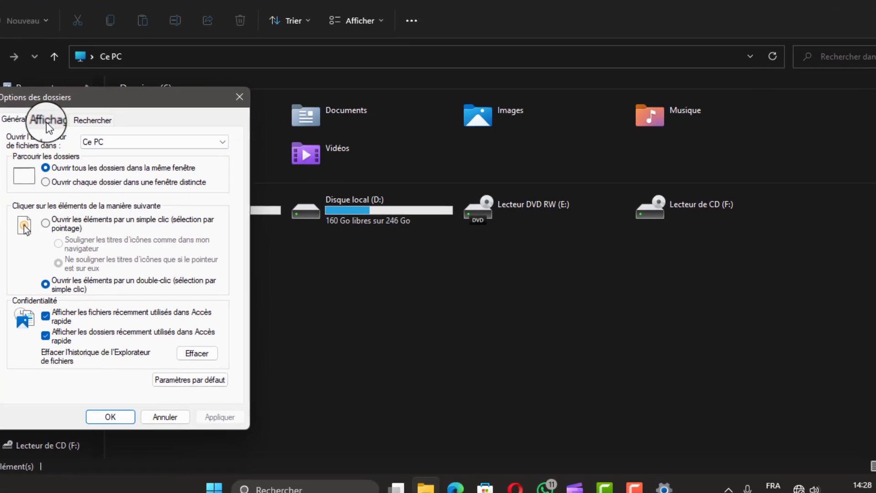
pyautogui.click(48, 122)
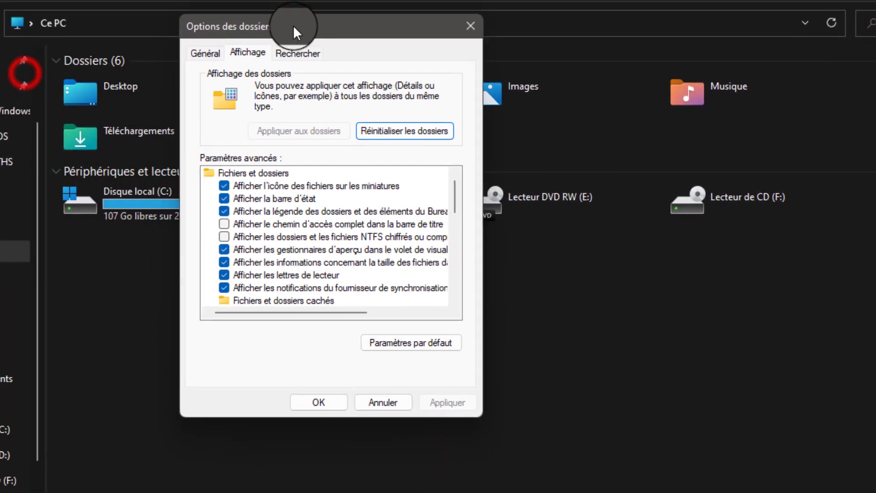
# - Set hidden items to "Afficher les fichiers, dossiers et lecteurs cachés", apply and accept the options, and minimize the Ce PC window
pyautogui.scroll(-2, 294, 238)
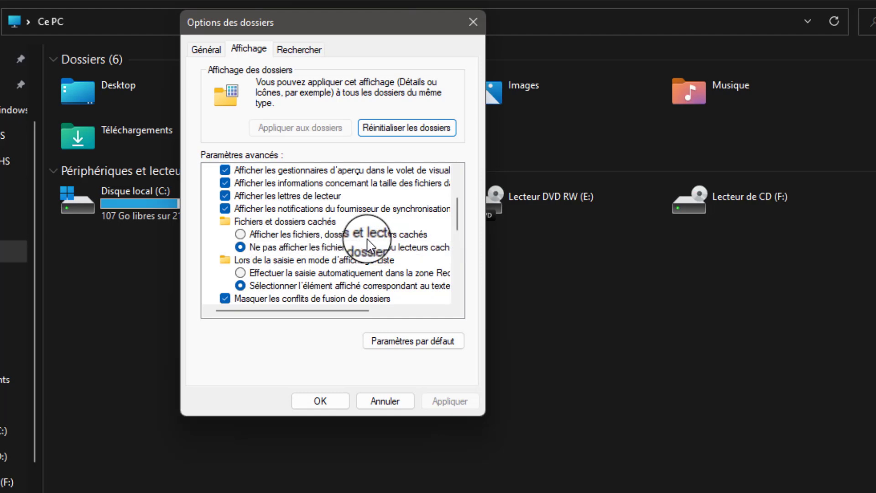
pyautogui.click(241, 234)
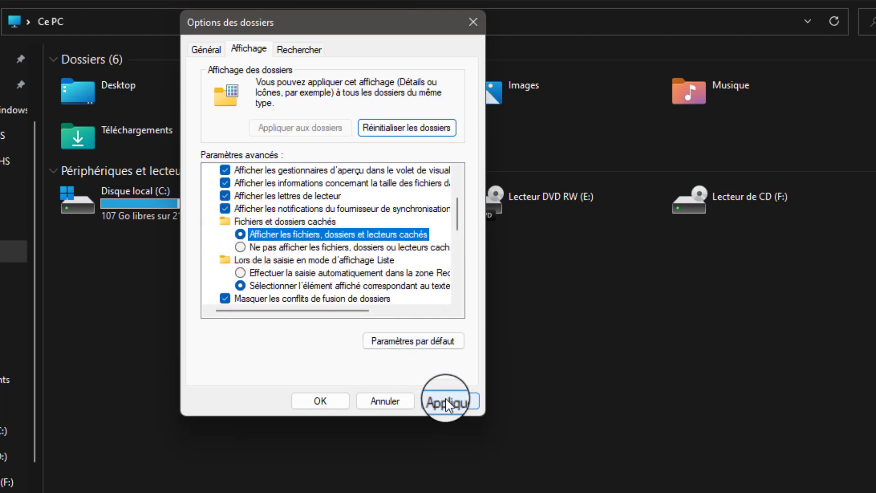
pyautogui.click(445, 398)
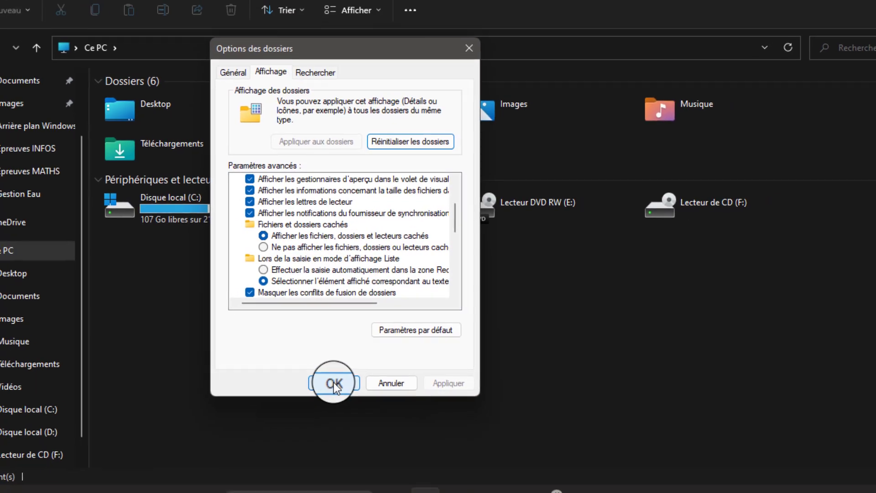
pyautogui.click(333, 383)
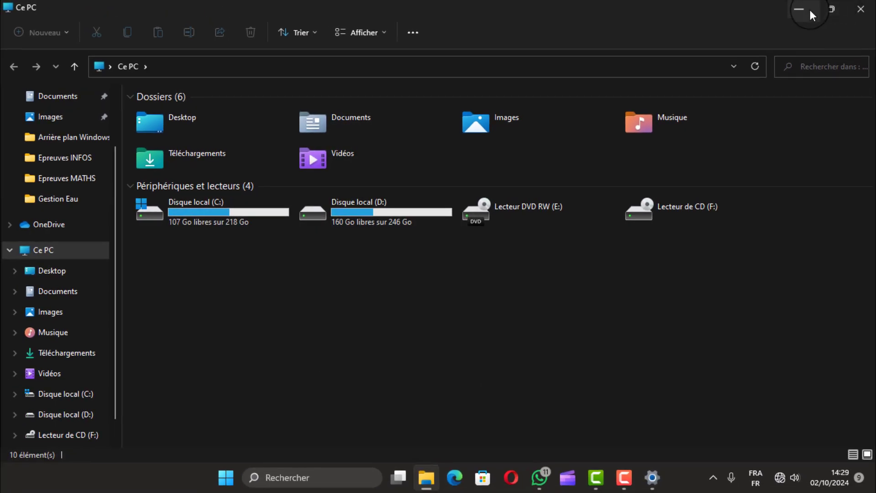
pyautogui.click(810, 10)
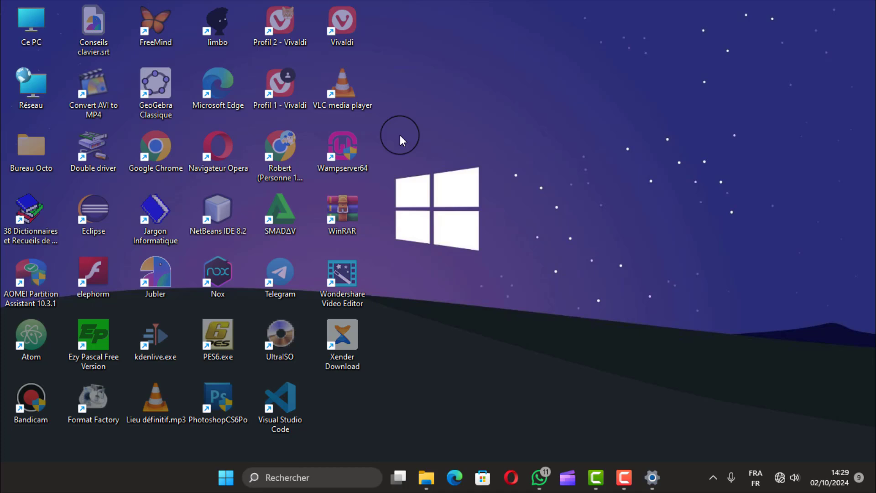
# - Select every desktop icon except Ce PC and Réseau and open the combined properties of the selection
pyautogui.click(342, 148)
pyautogui.hotkey('ctrl', 'a')
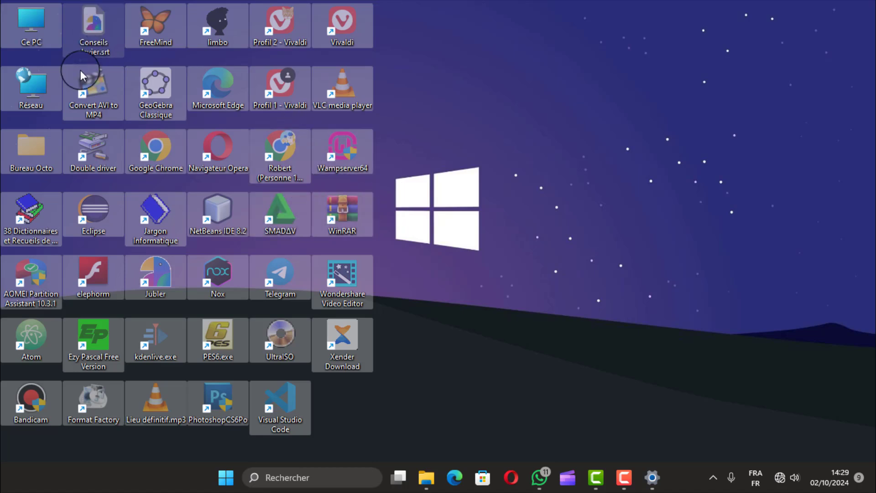
pyautogui.keyDown('ctrl'); pyautogui.click(28, 30); pyautogui.keyUp('ctrl')
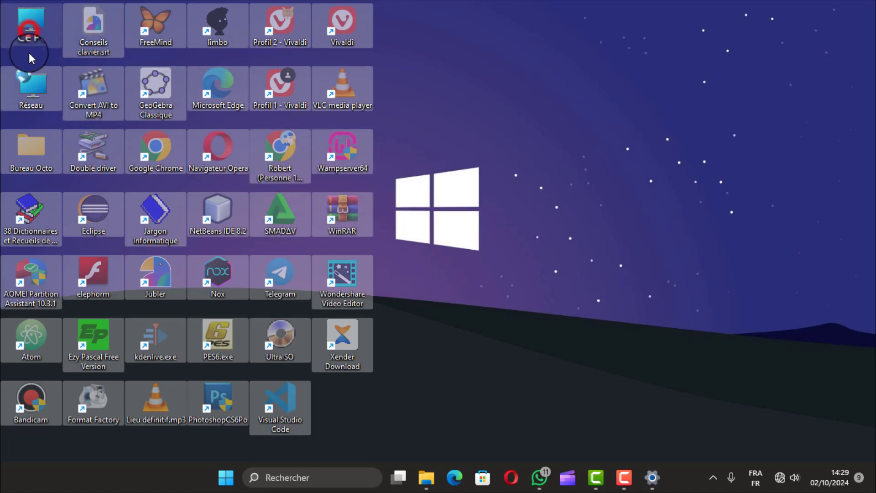
pyautogui.keyDown('ctrl'); pyautogui.click(28, 85); pyautogui.keyUp('ctrl')
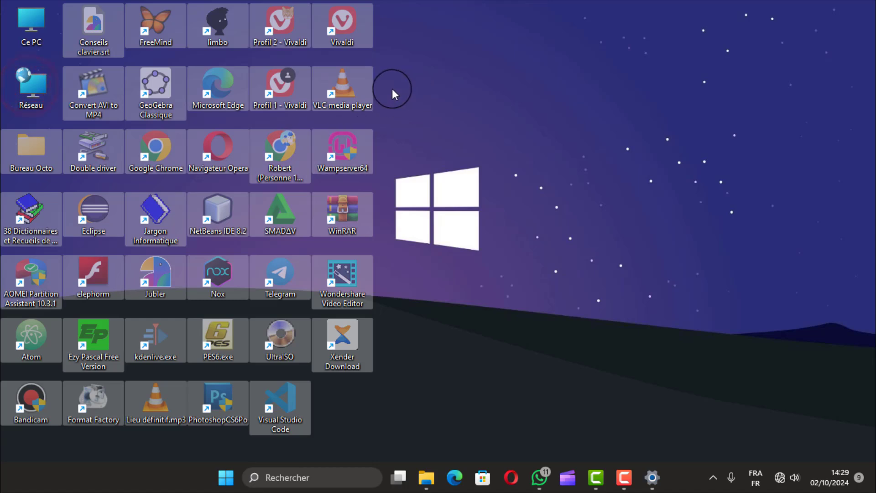
pyautogui.rightClick(343, 86)
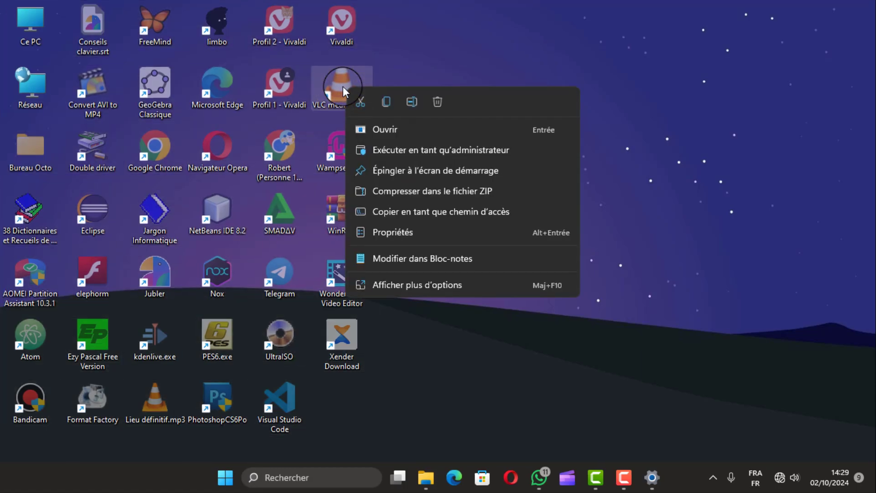
pyautogui.click(408, 281)
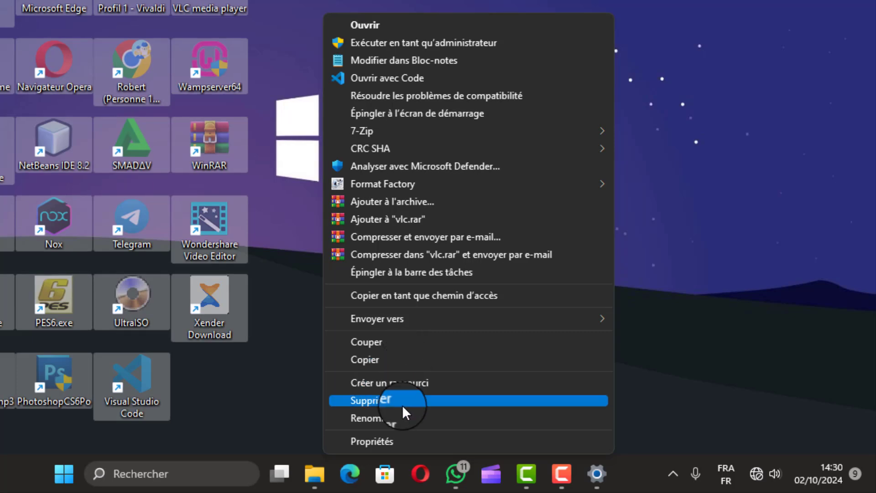
pyautogui.click(390, 440)
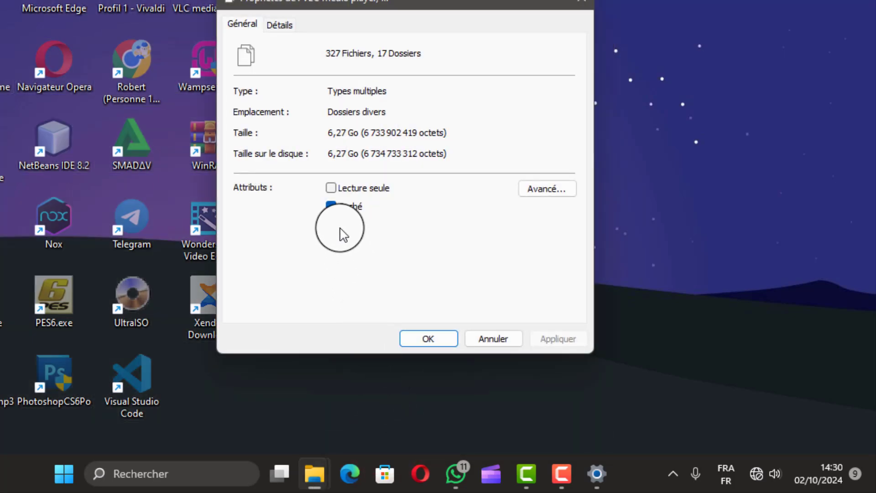
# - Clear the Caché attribute for the selected items, subfolders and files, authorize it with administrator rights, accept the properties and deselect the icons
pyautogui.click(333, 206)
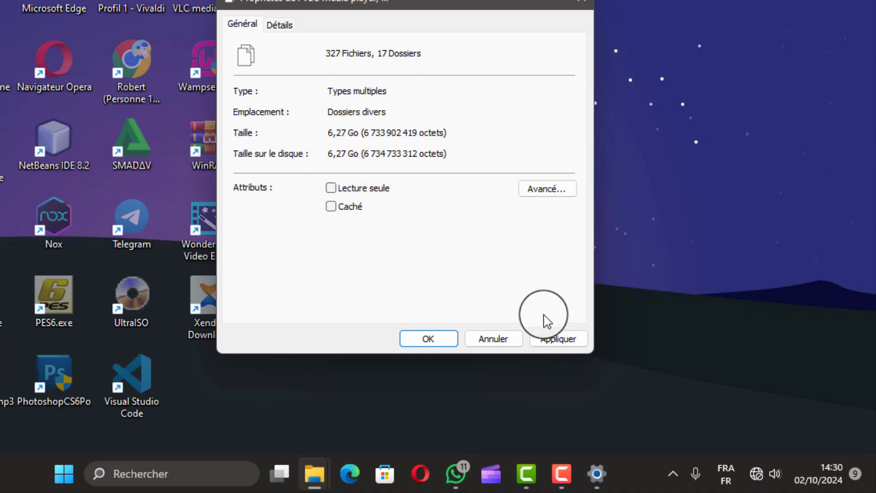
pyautogui.click(557, 337)
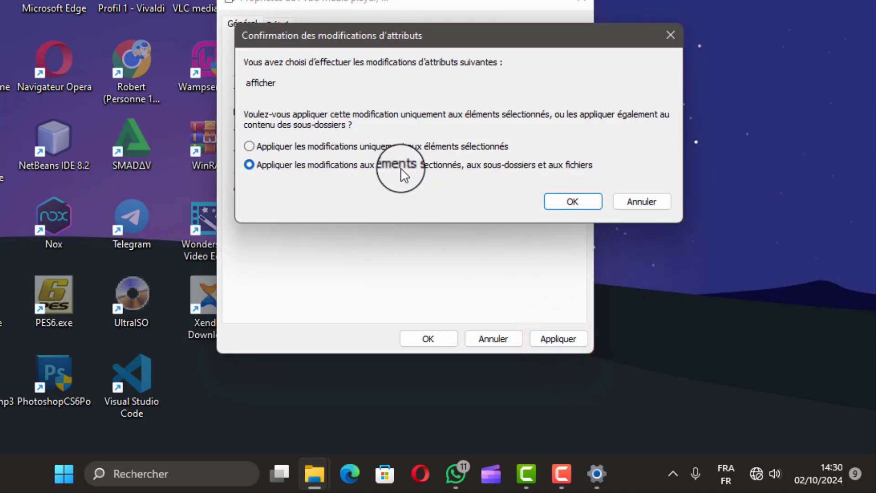
pyautogui.click(569, 201)
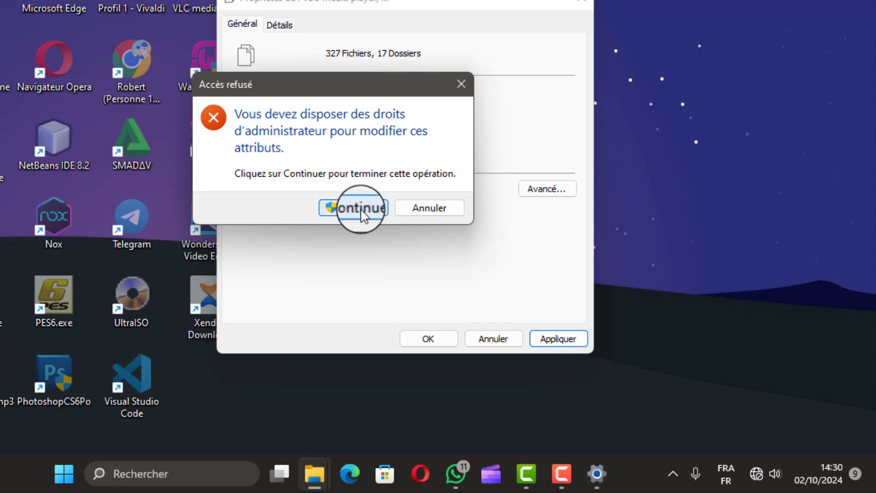
pyautogui.click(361, 209)
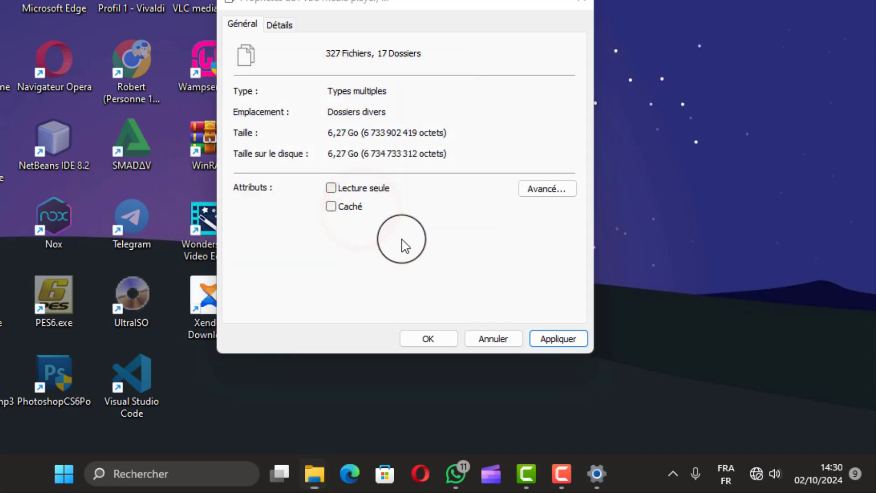
pyautogui.click(437, 337)
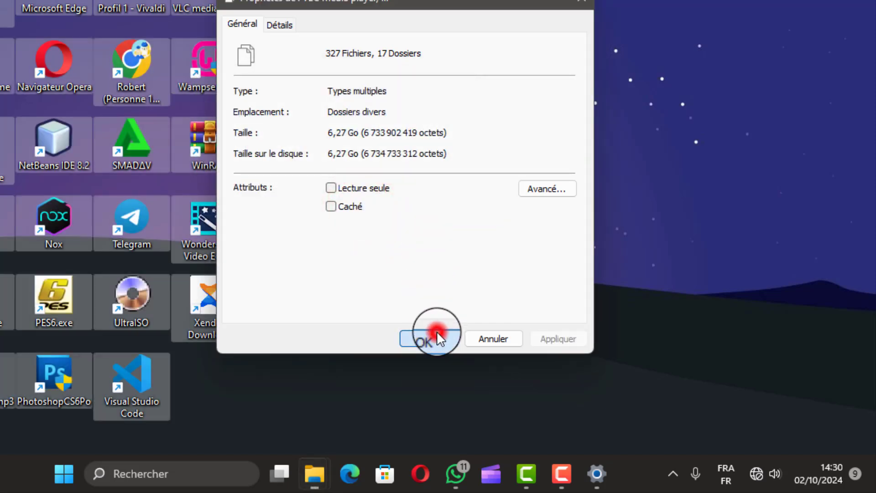
pyautogui.click(358, 109)
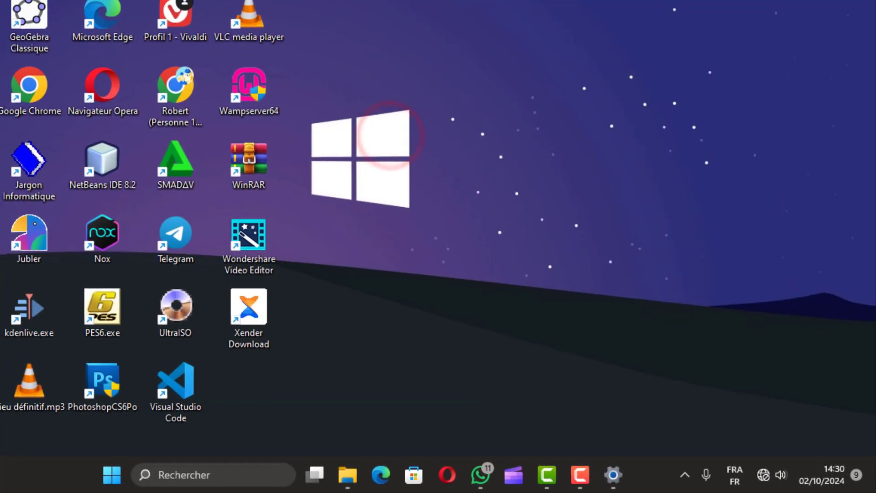